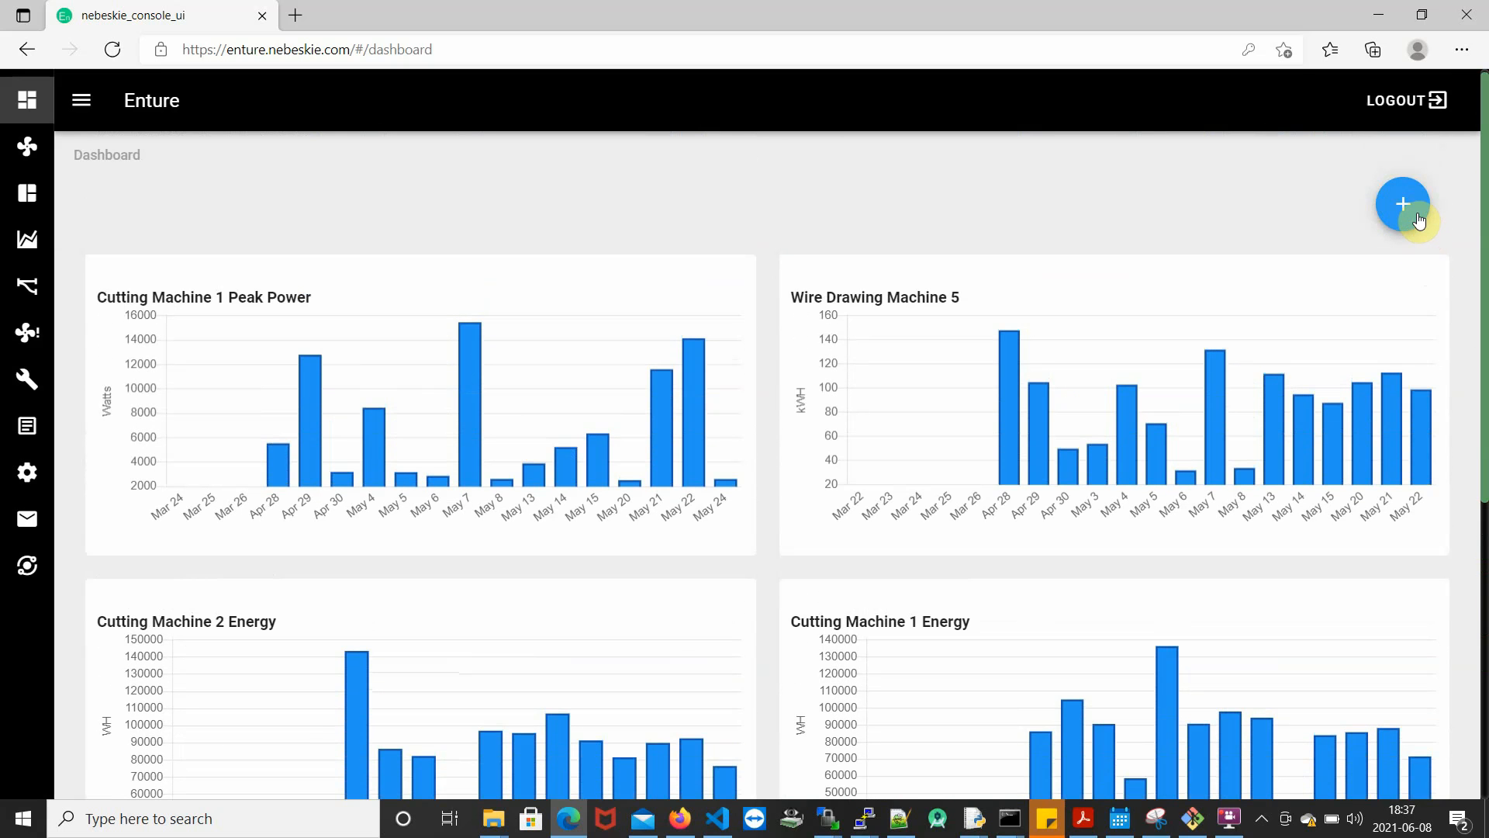
- Start adding a new dashboard panel of type Panel and set its param type to Parameter
click(1419, 222)
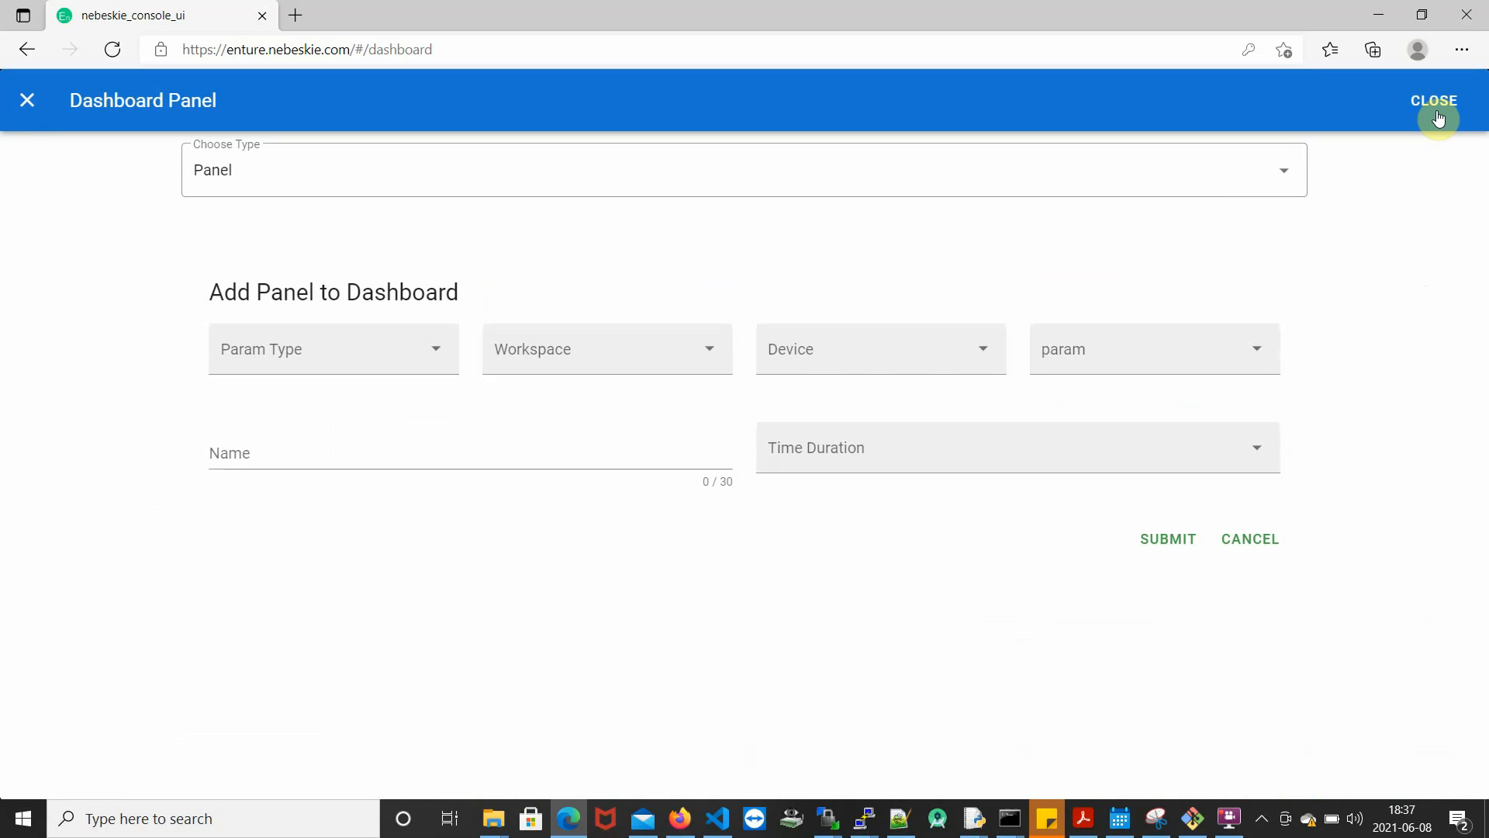
click(1438, 119)
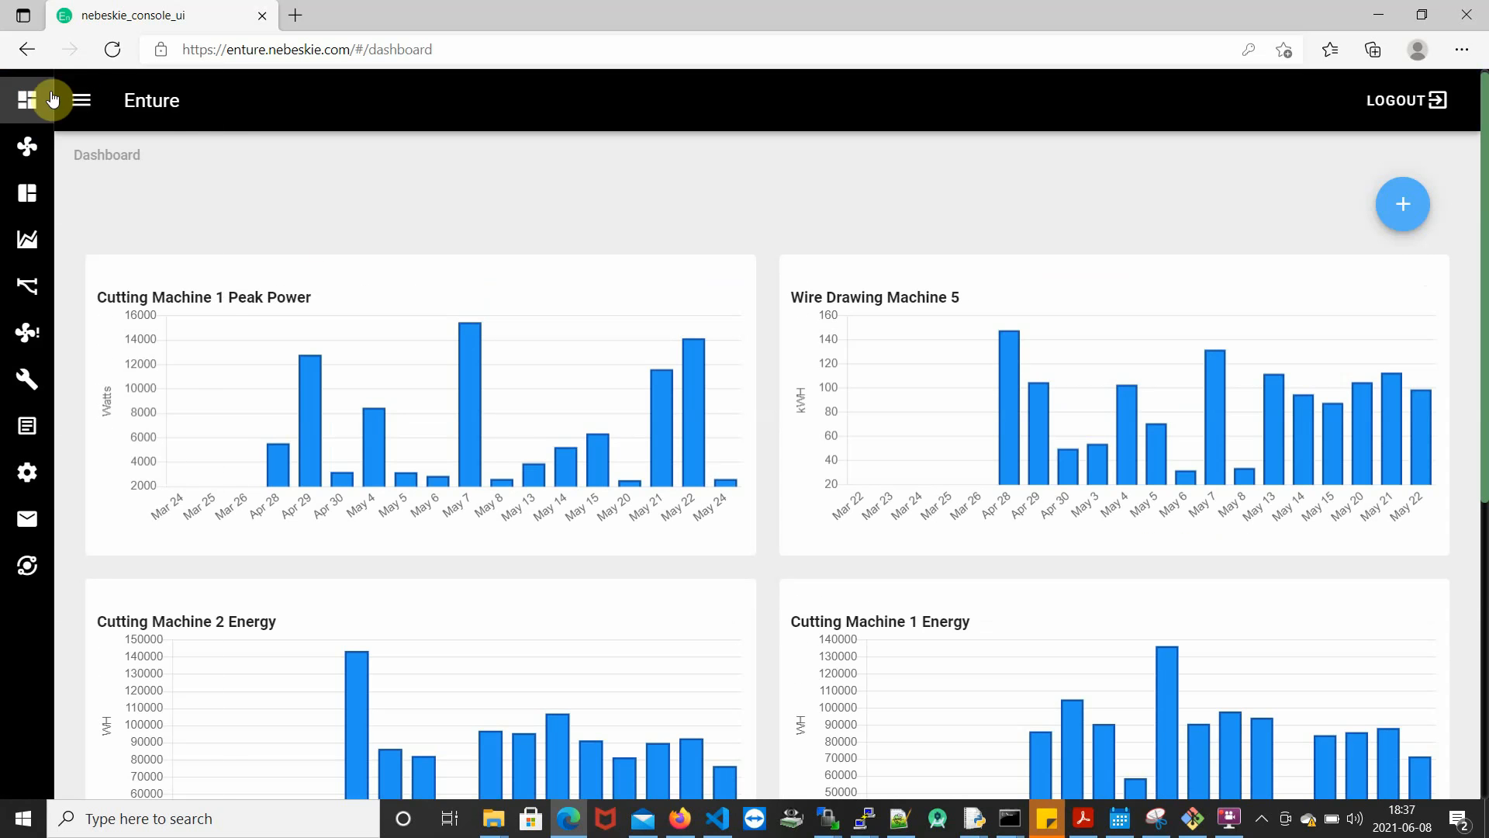
click(1410, 208)
click(1410, 208)
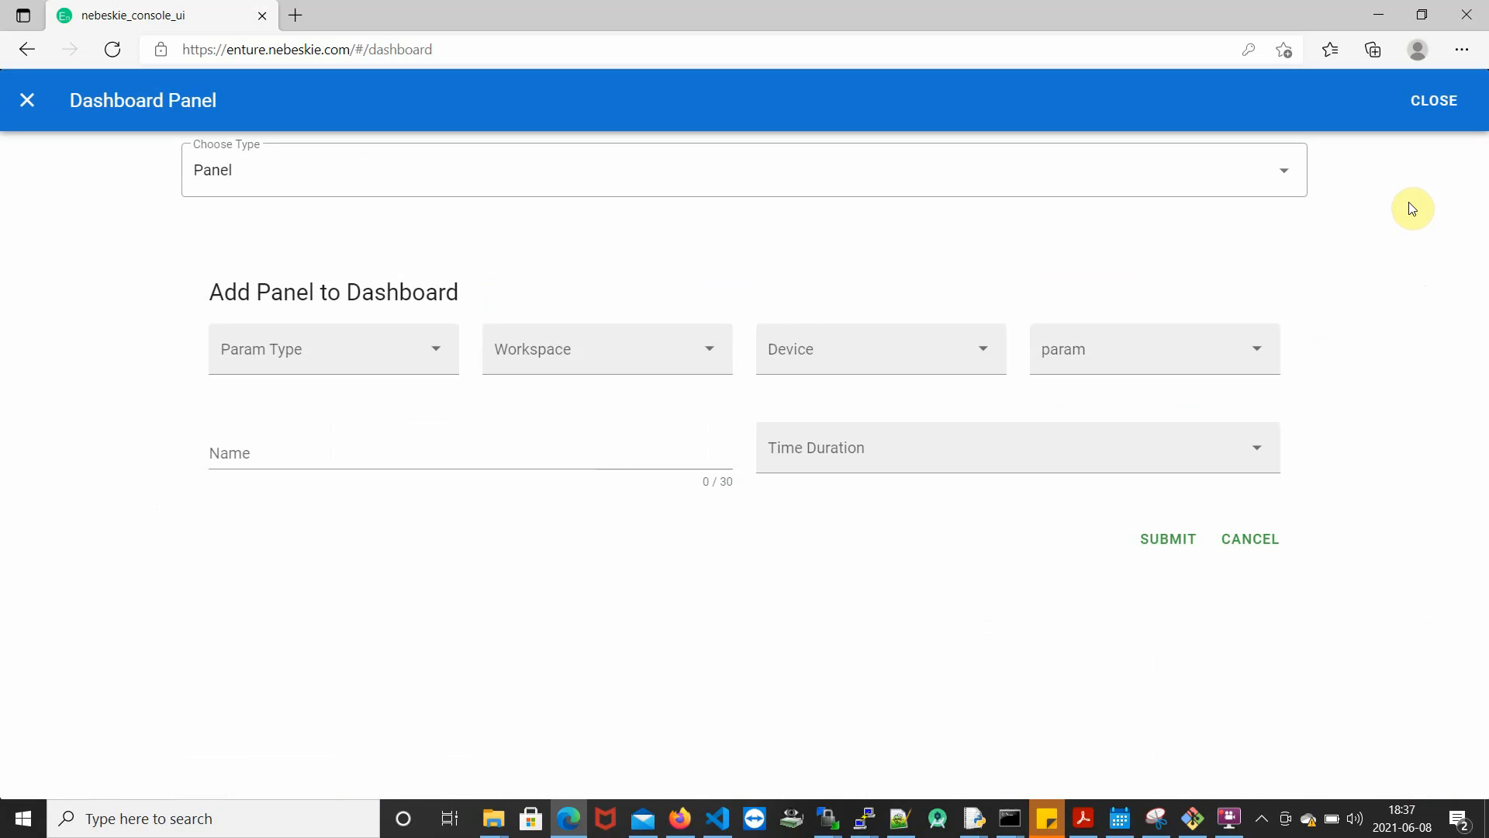
click(849, 182)
click(1334, 284)
click(366, 357)
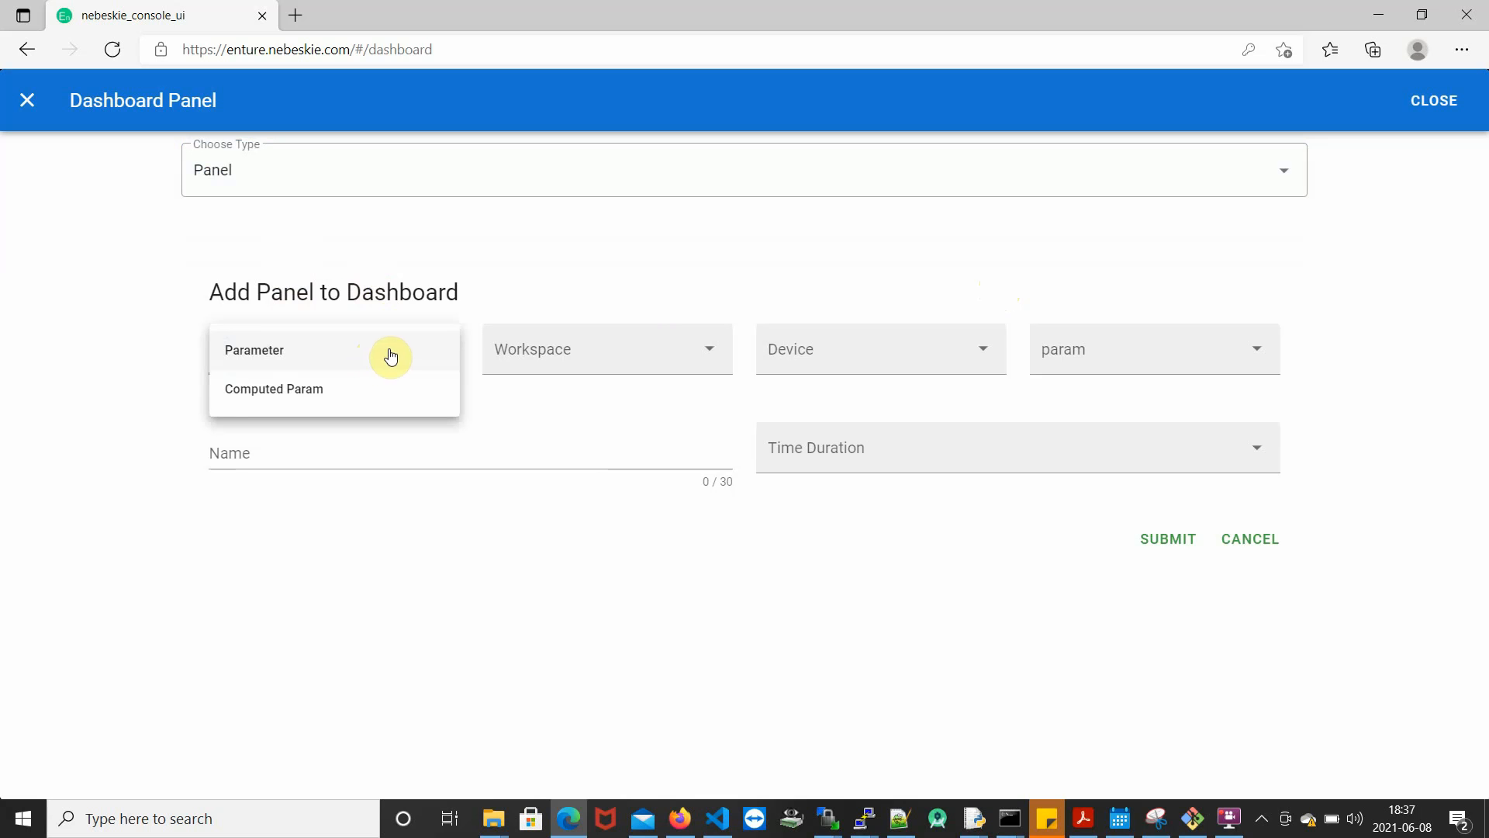
click(402, 355)
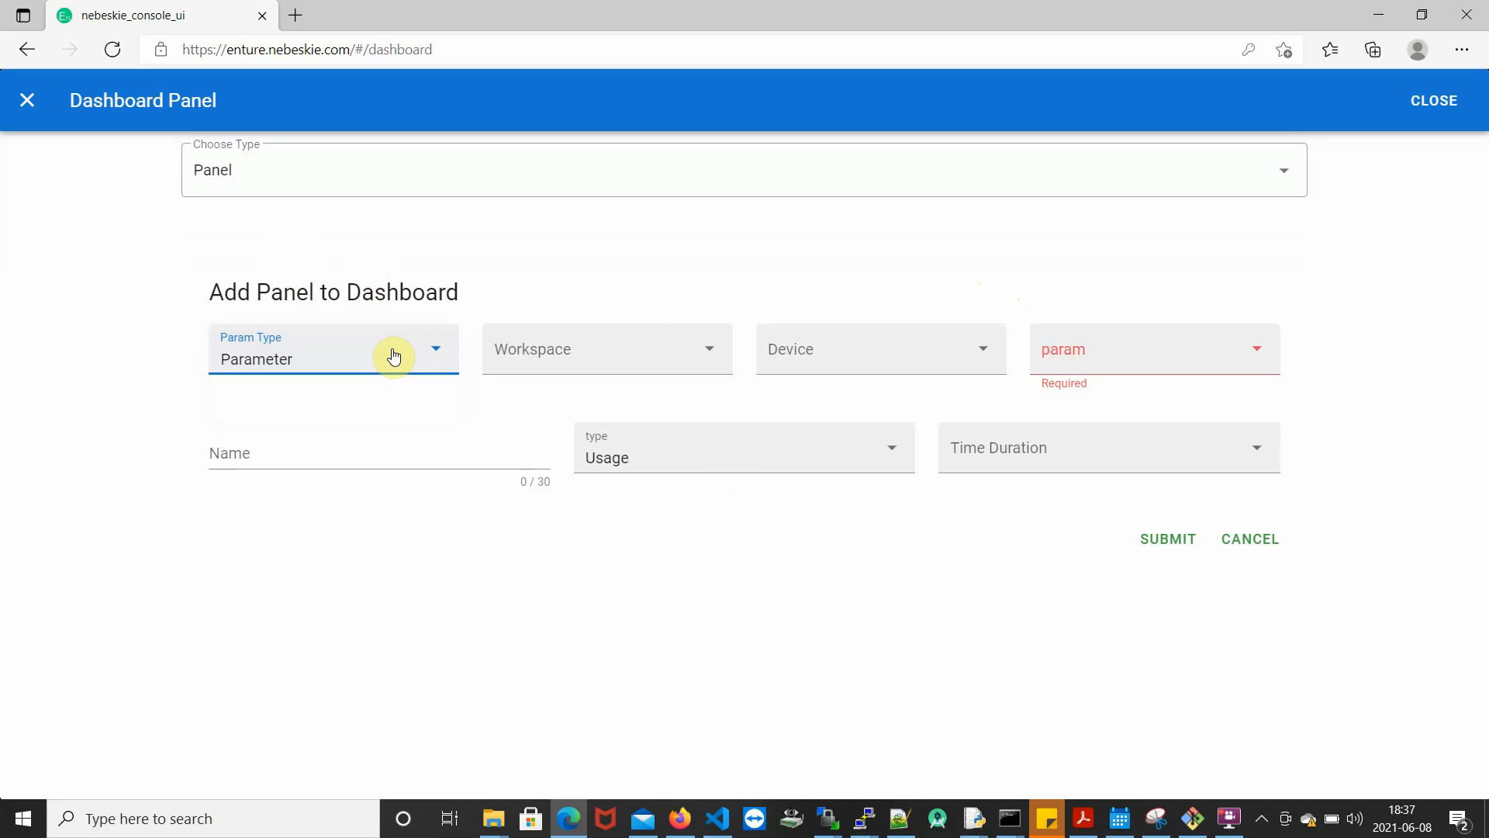
- Switch the param type between Computed Param and Parameter to compare their fields, and inspect the value type options
click(392, 355)
click(394, 398)
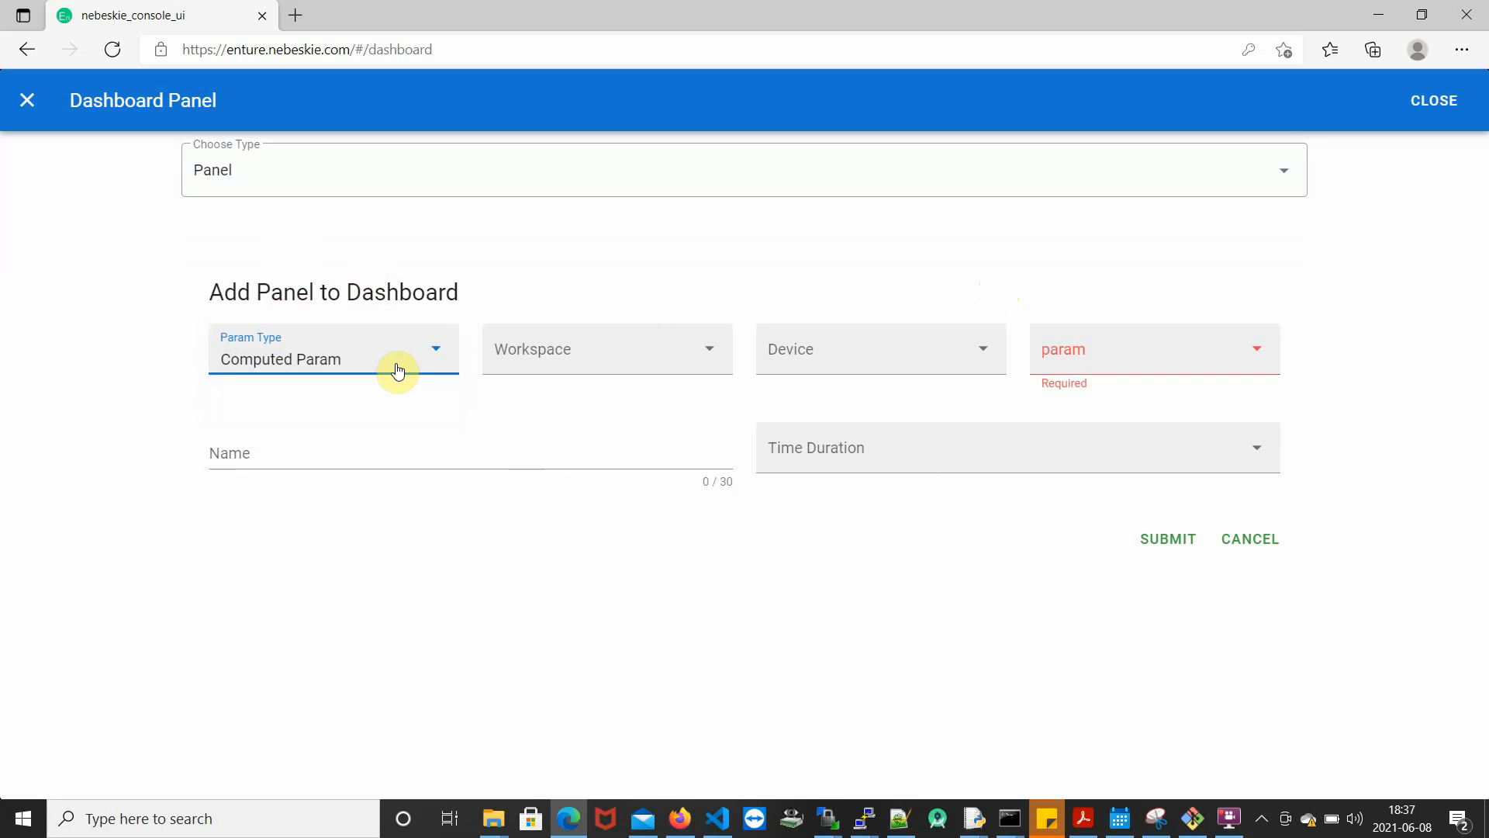
click(397, 372)
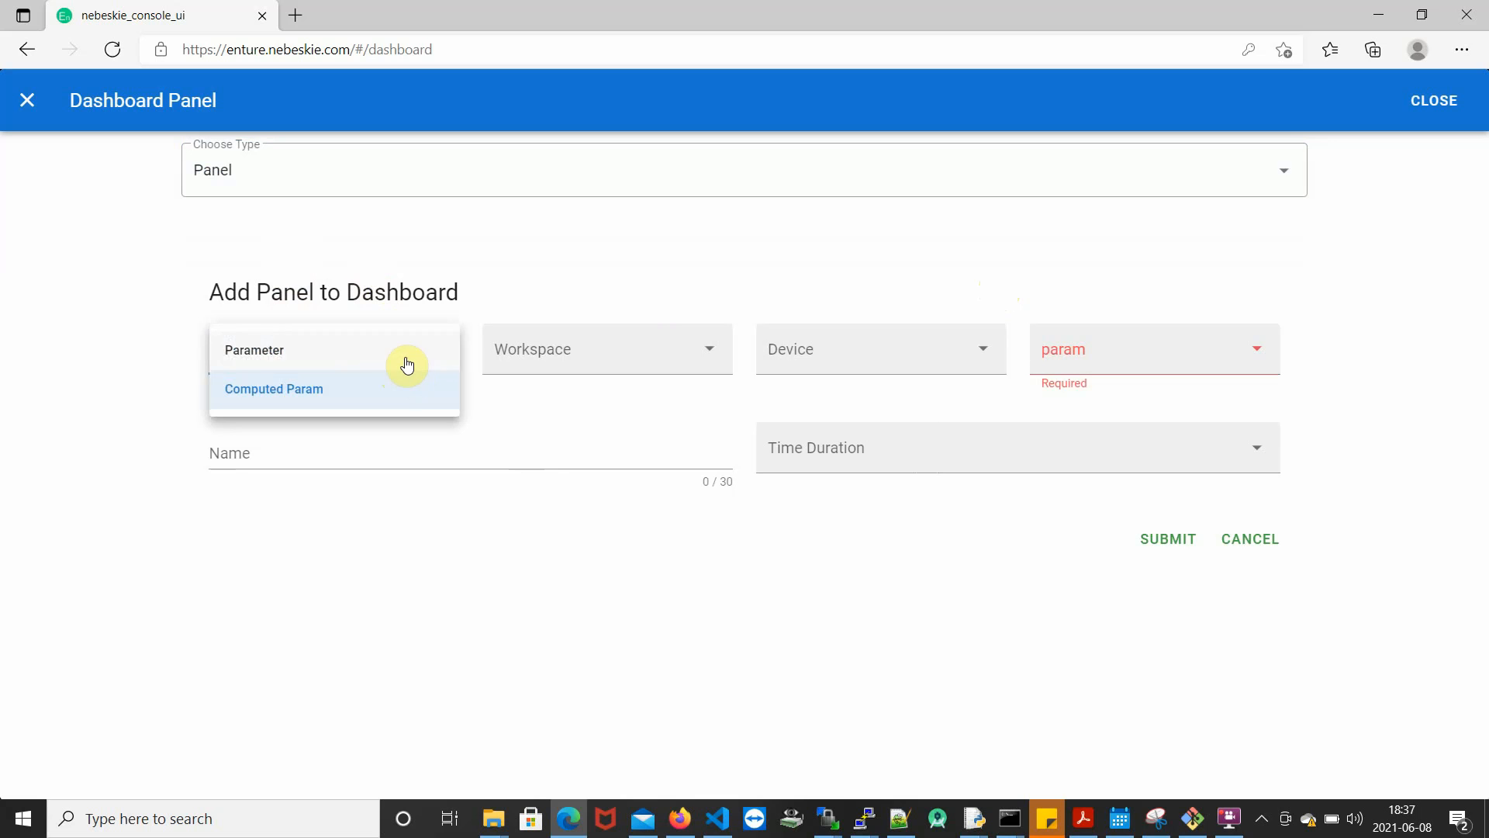
click(406, 364)
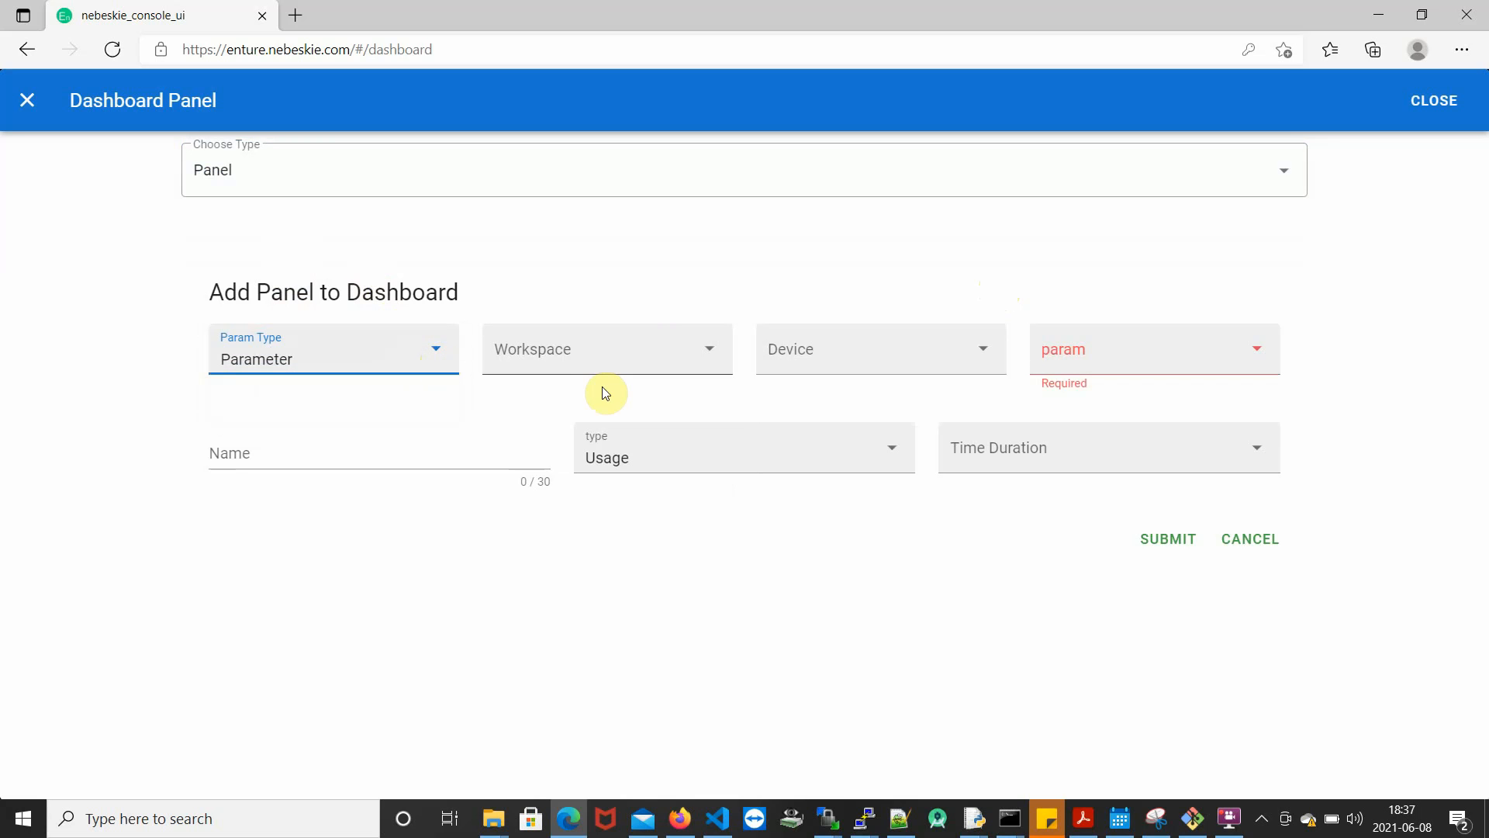
click(708, 448)
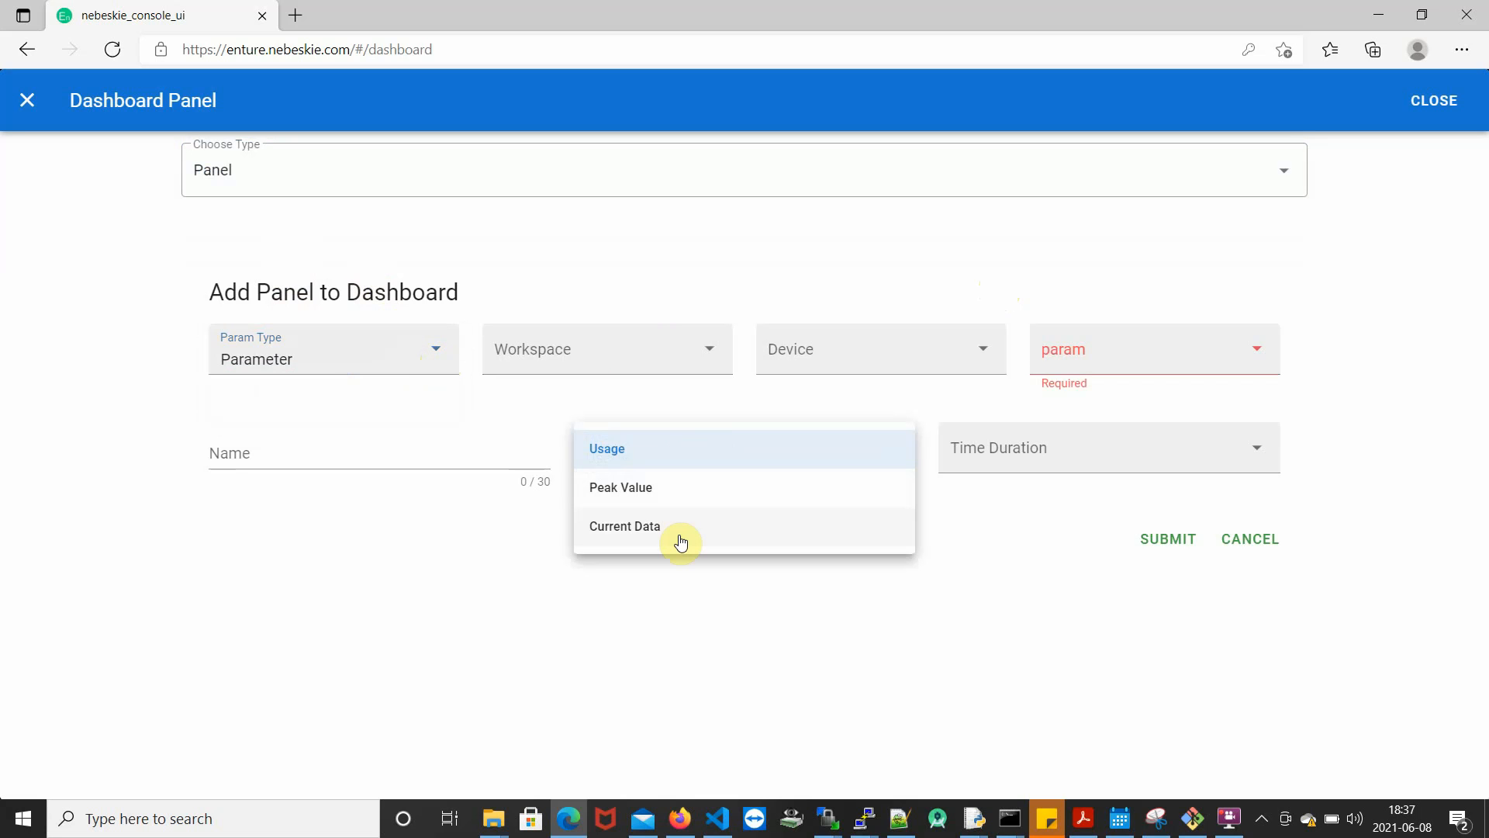
click(376, 370)
click(378, 399)
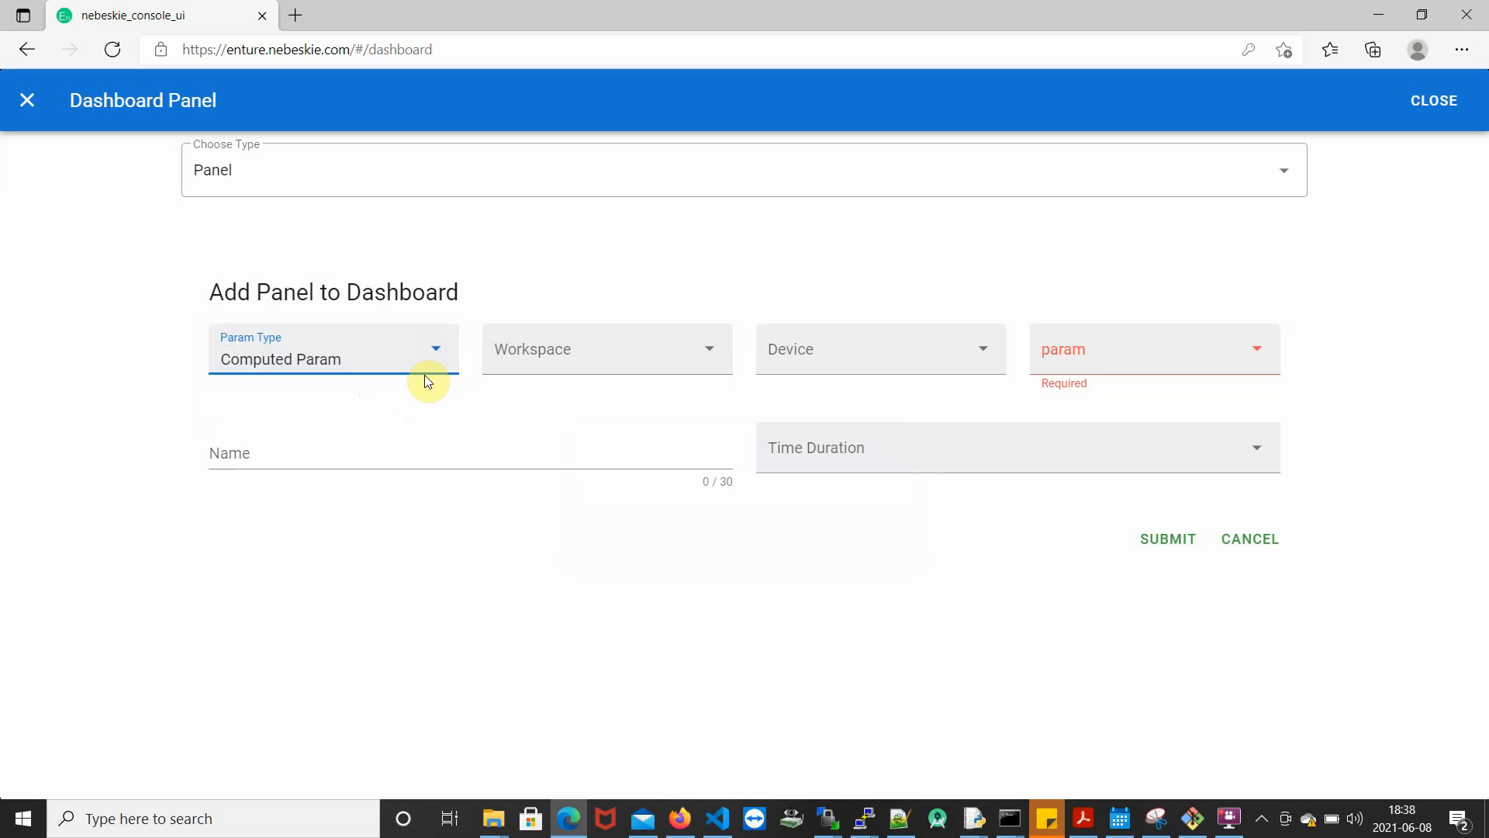
click(411, 354)
click(411, 354)
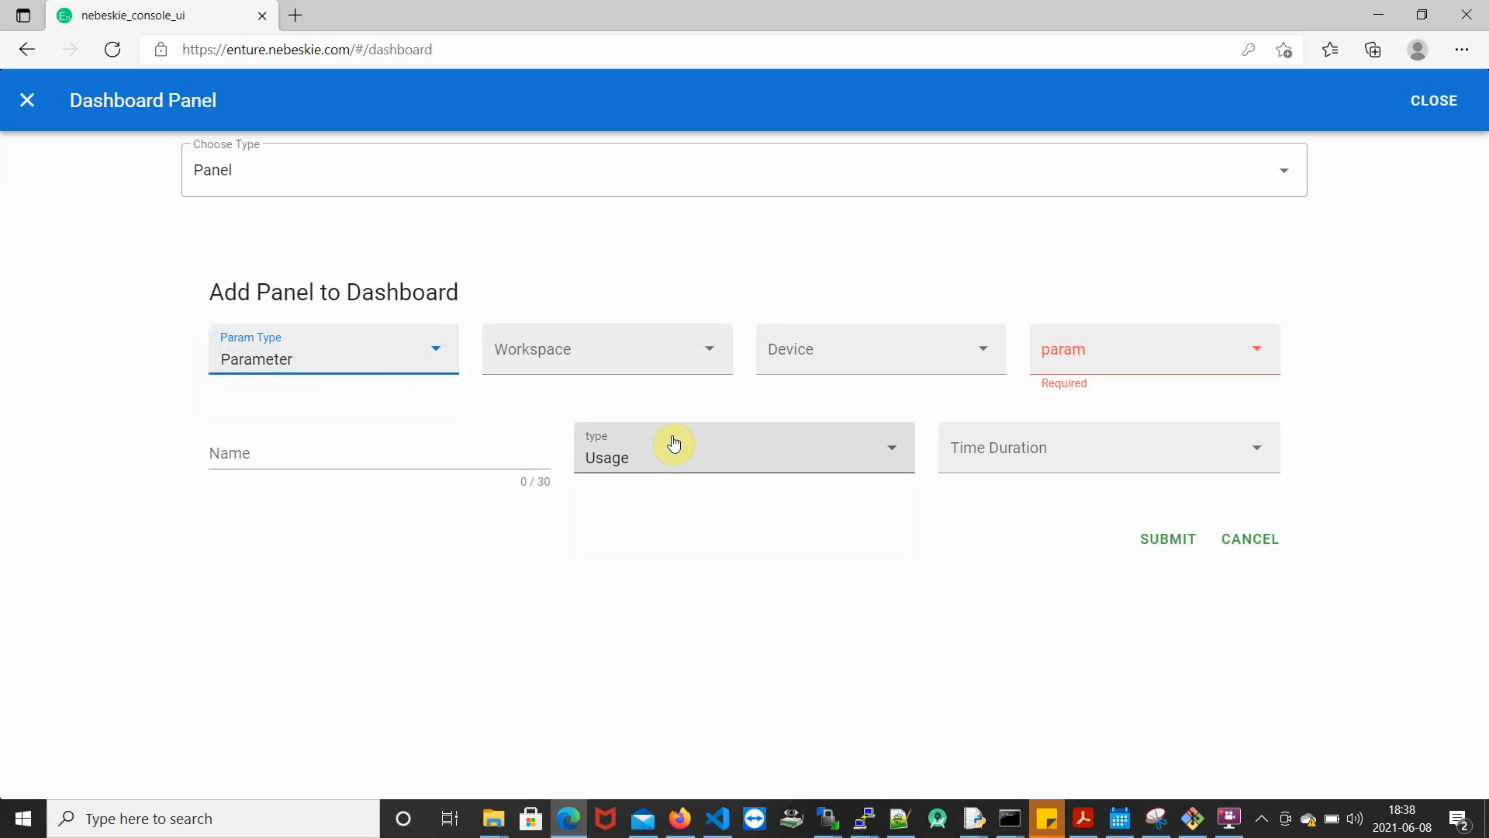
- Set the new panel's workspace to Shed 1 and its device to Drawing Machine 4
click(747, 439)
click(650, 358)
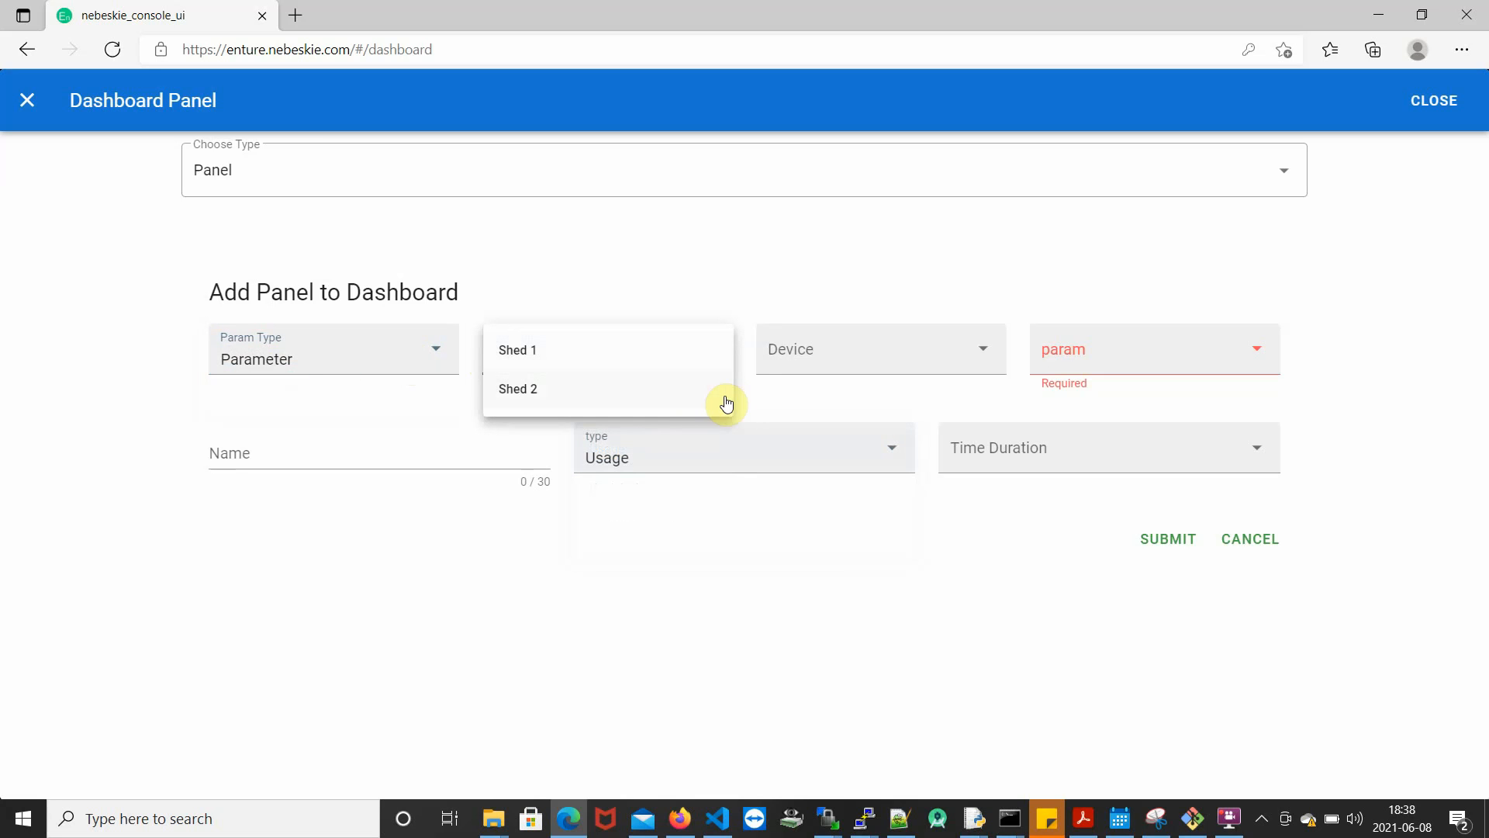
click(675, 358)
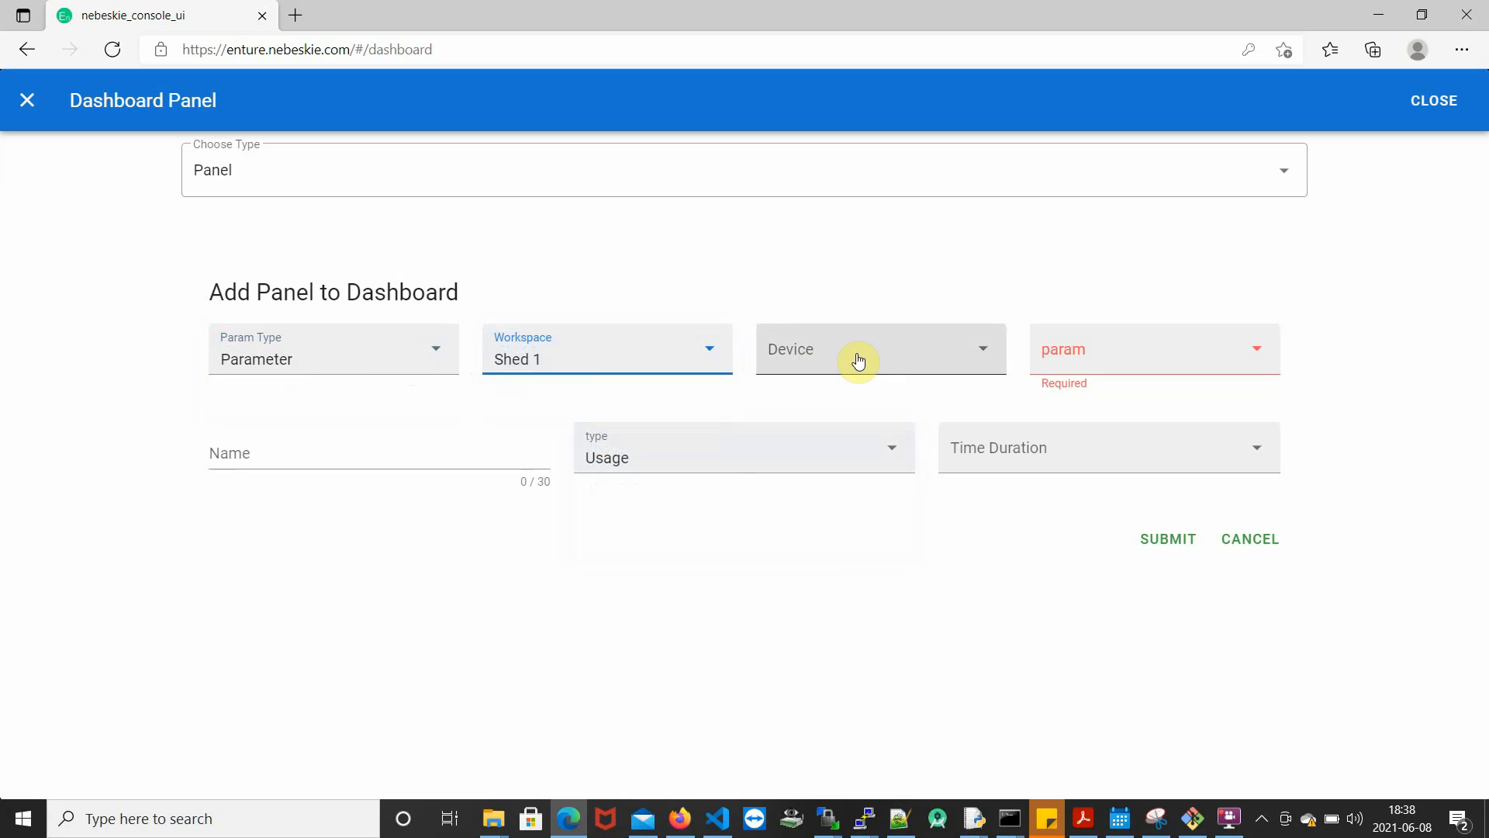
click(858, 357)
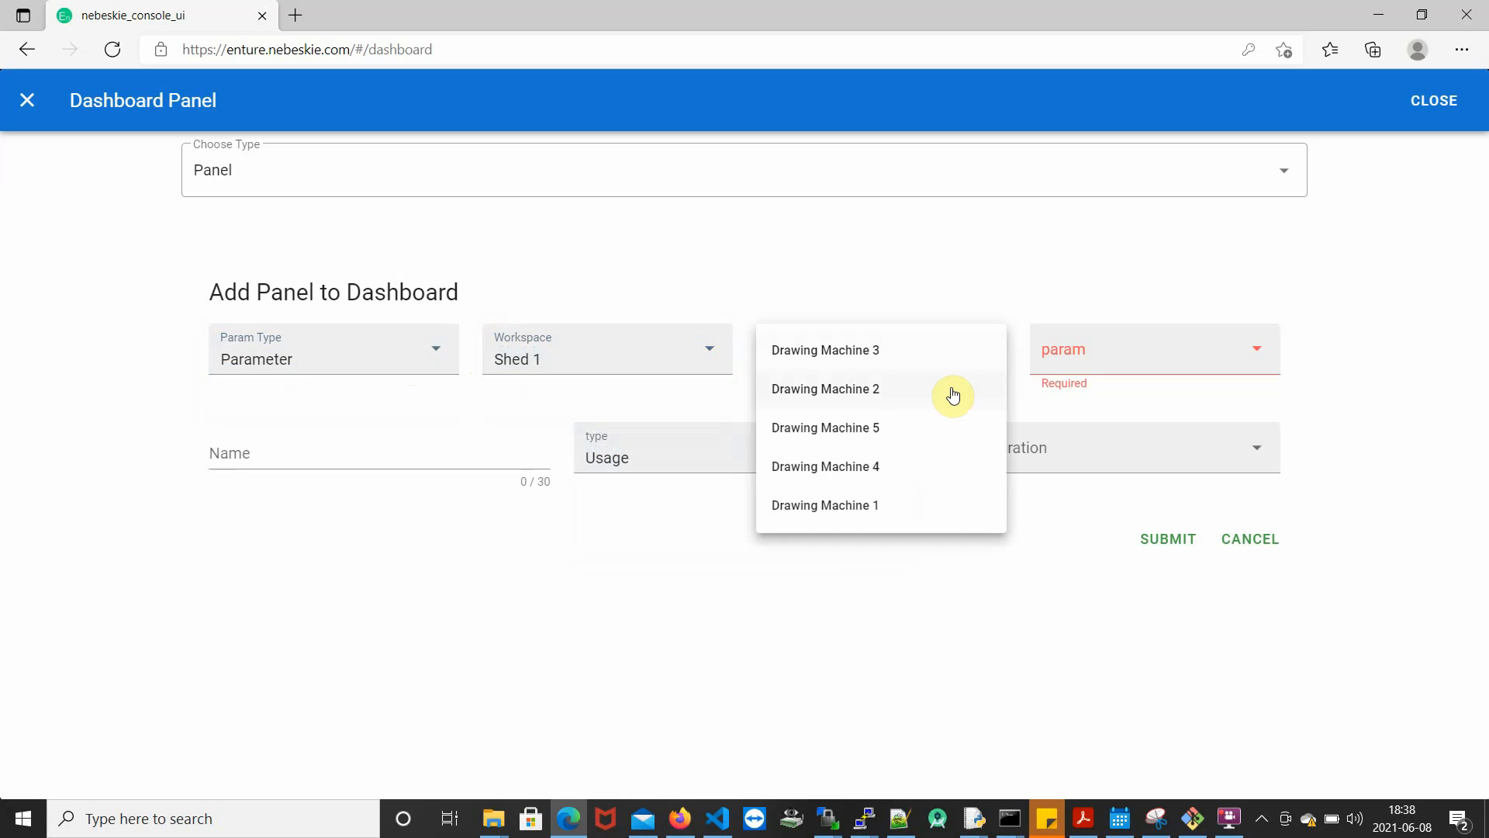
click(953, 428)
click(1114, 370)
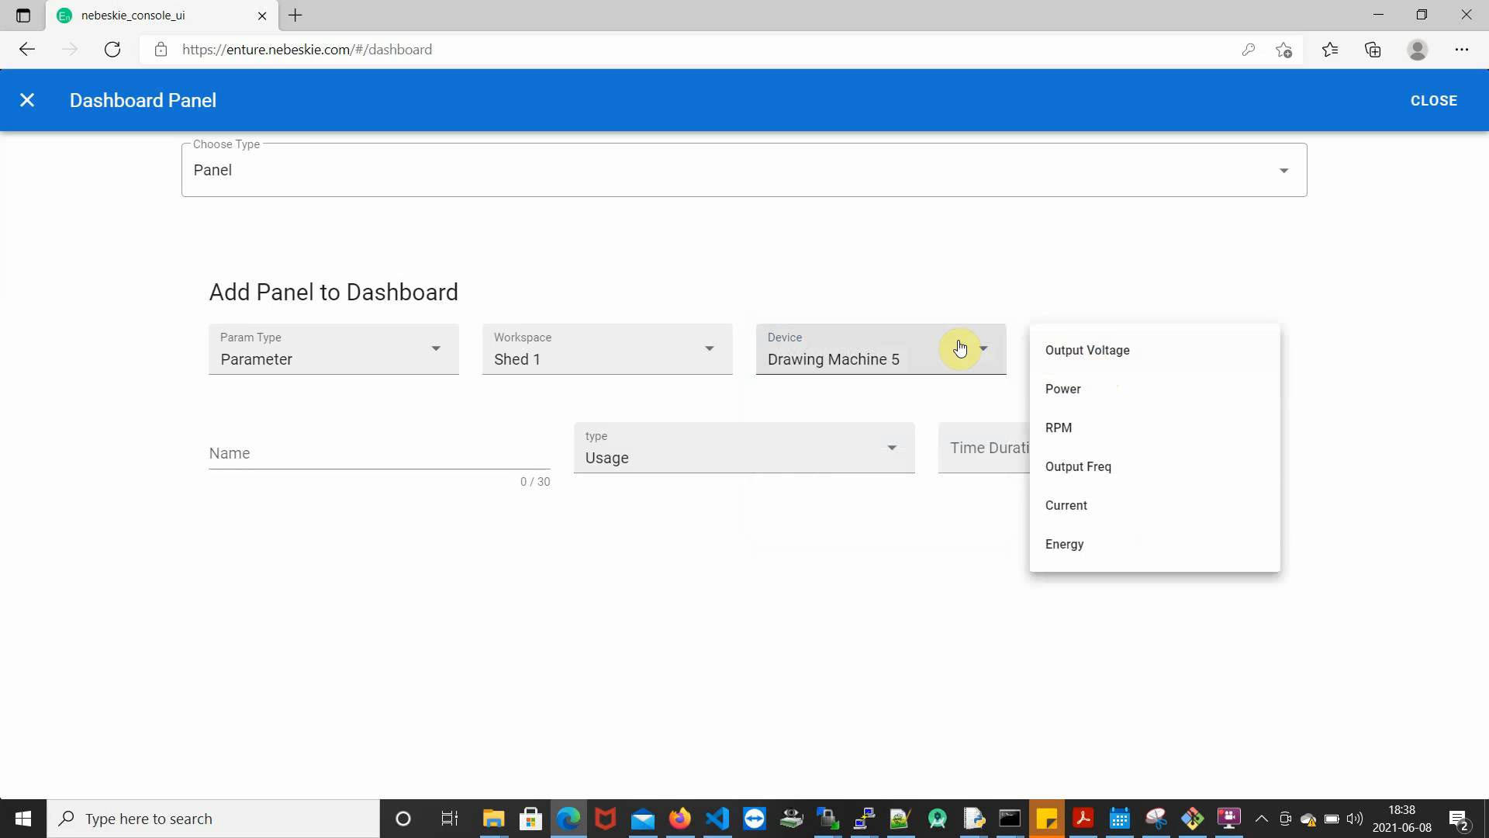
click(961, 353)
click(947, 468)
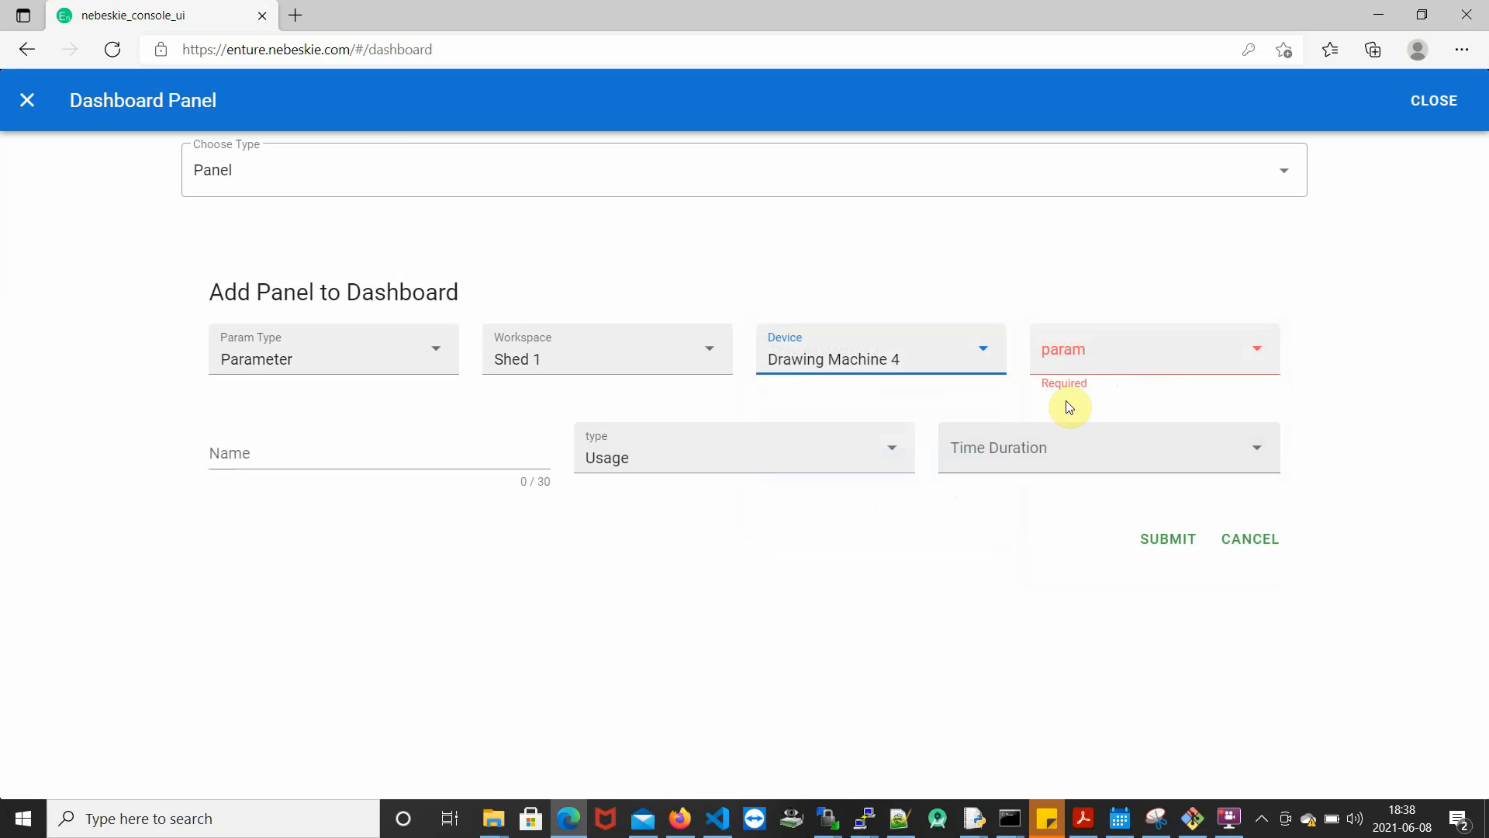
- Set the panel's param to Power, its type to Peak Value and its time duration to Last 90 Days
click(1123, 372)
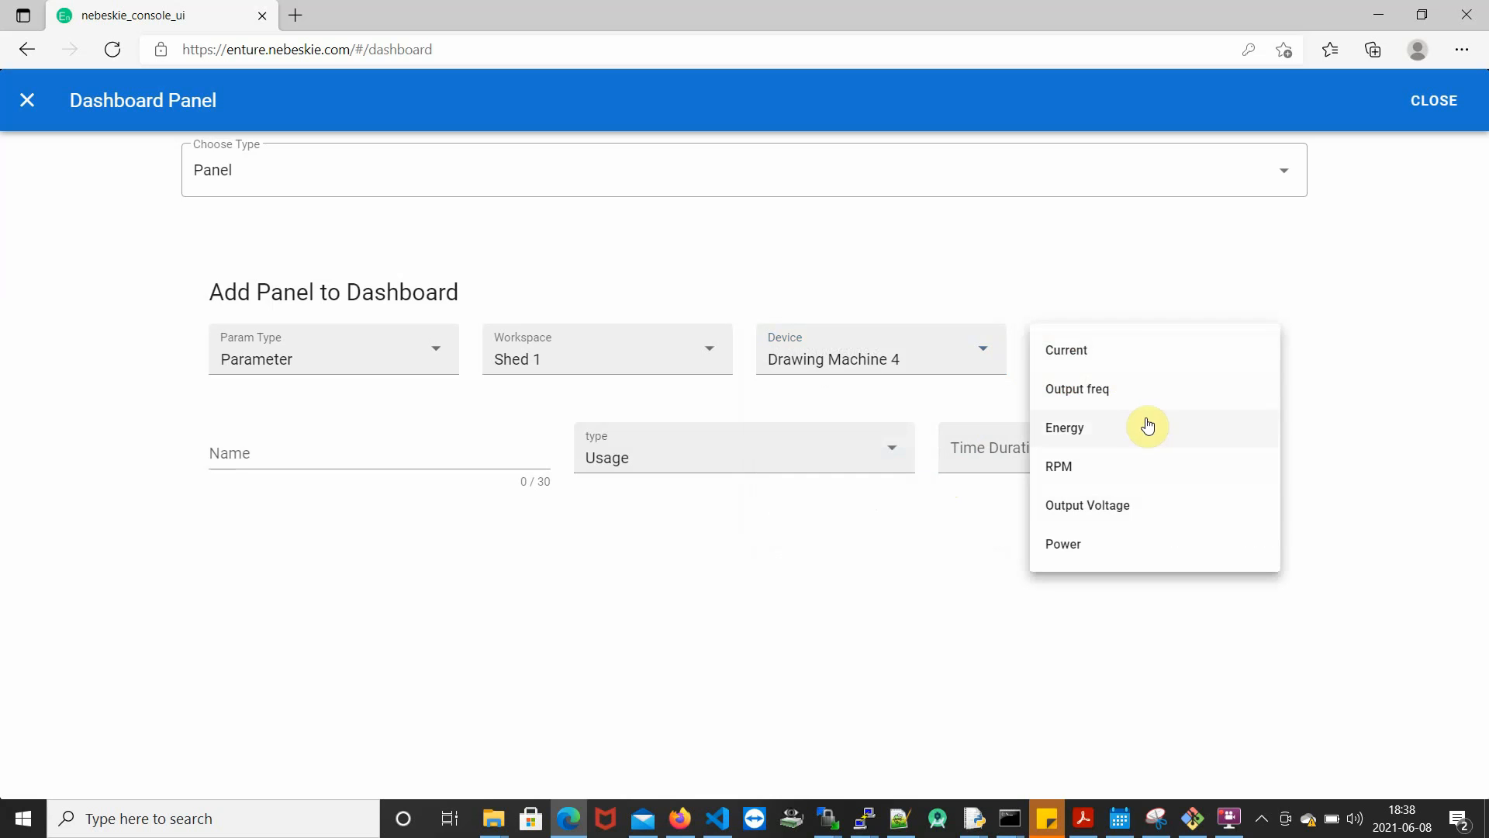
click(1134, 543)
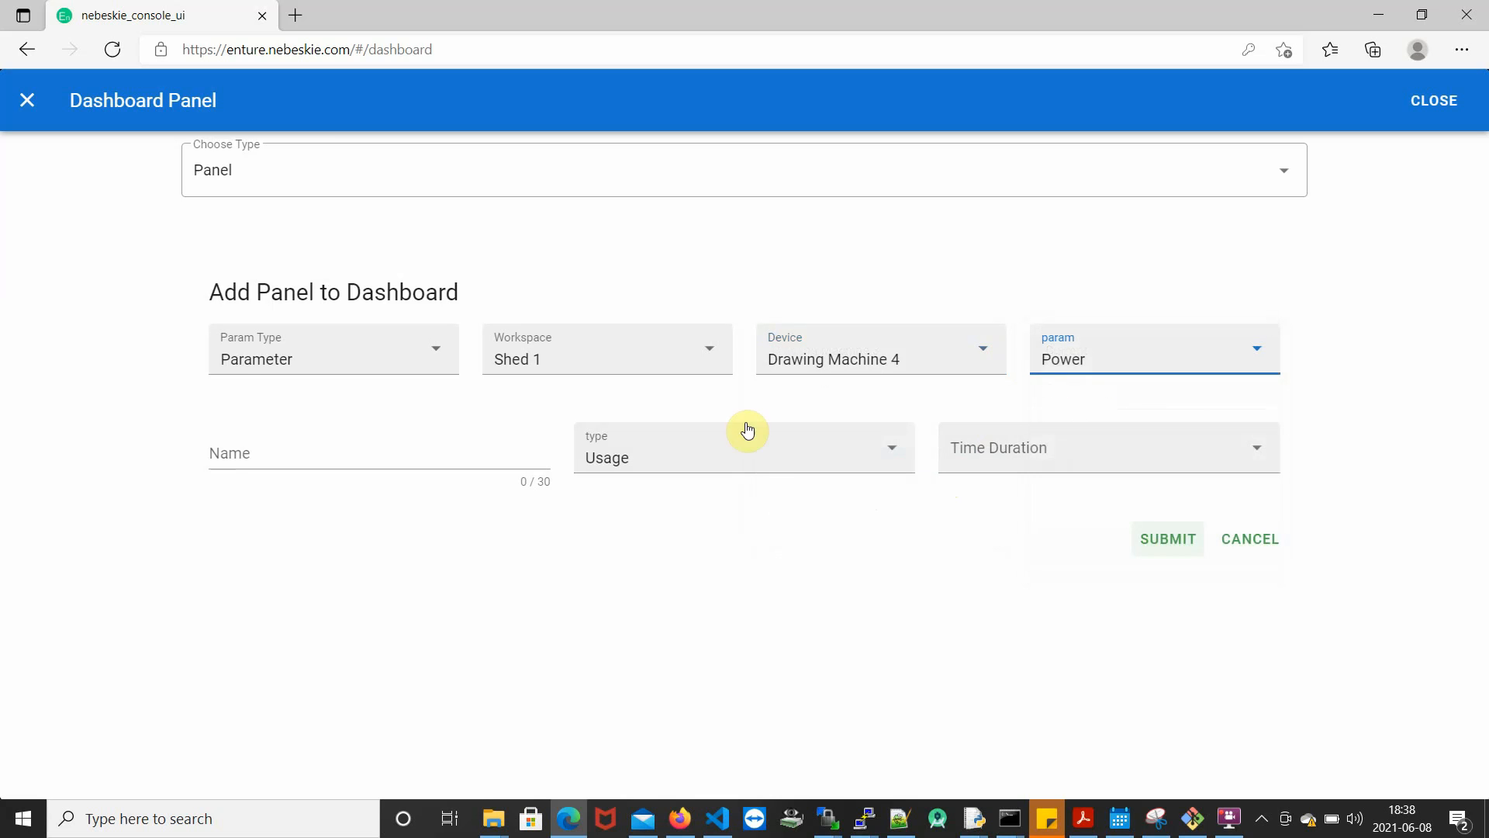
click(816, 464)
click(824, 489)
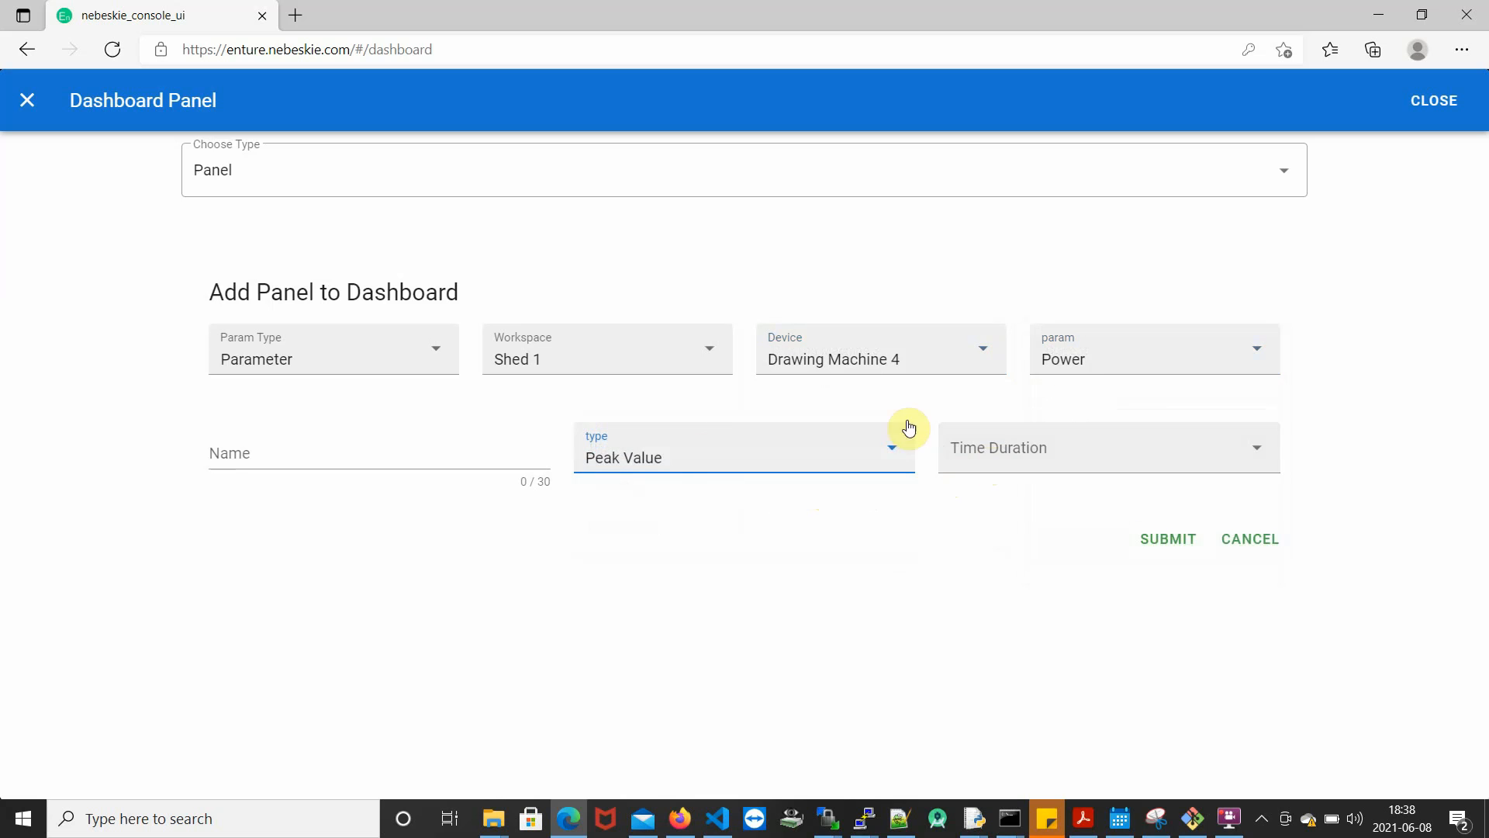
click(997, 450)
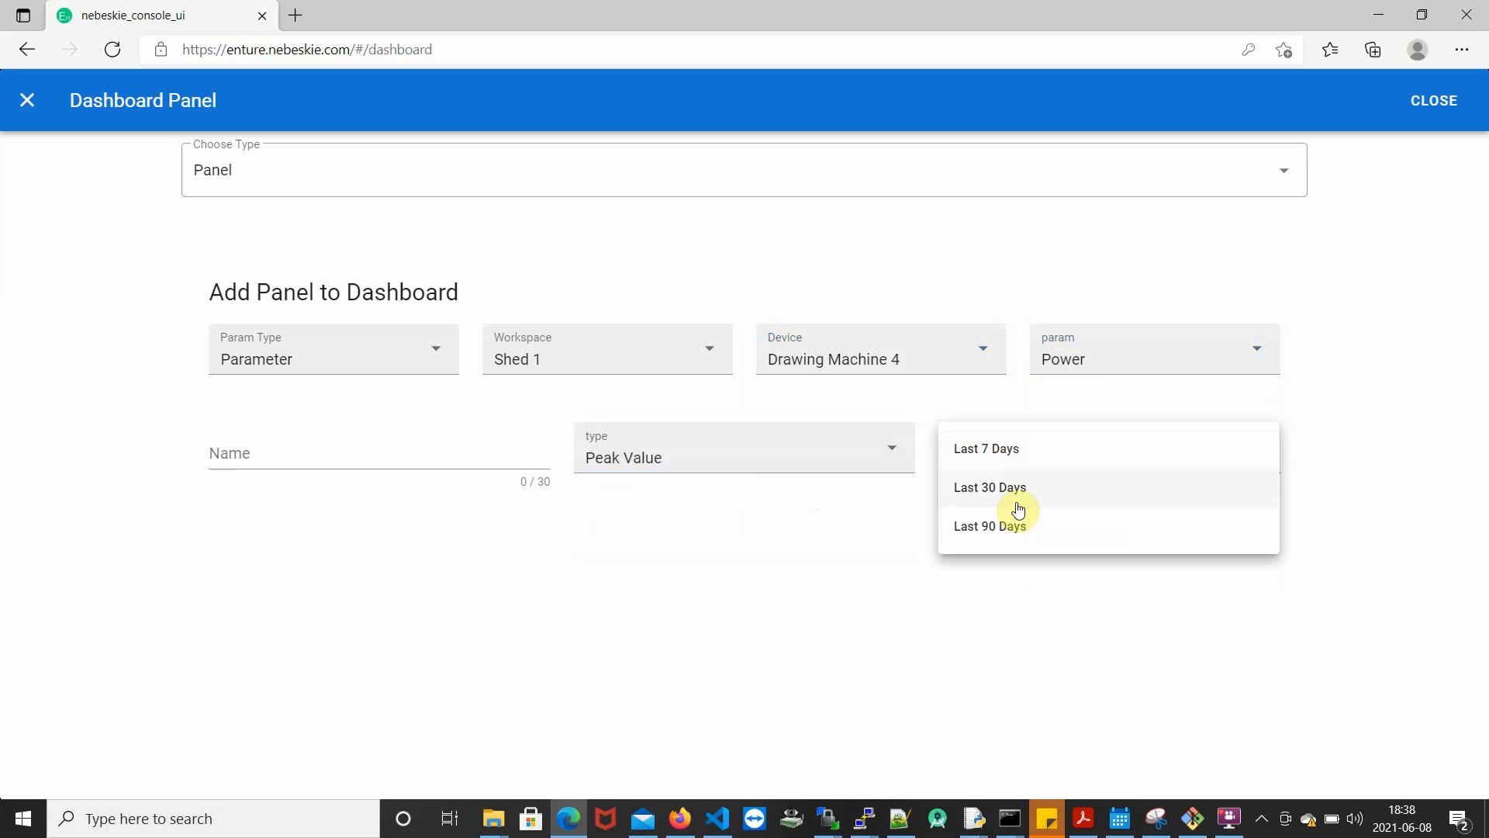
click(1049, 524)
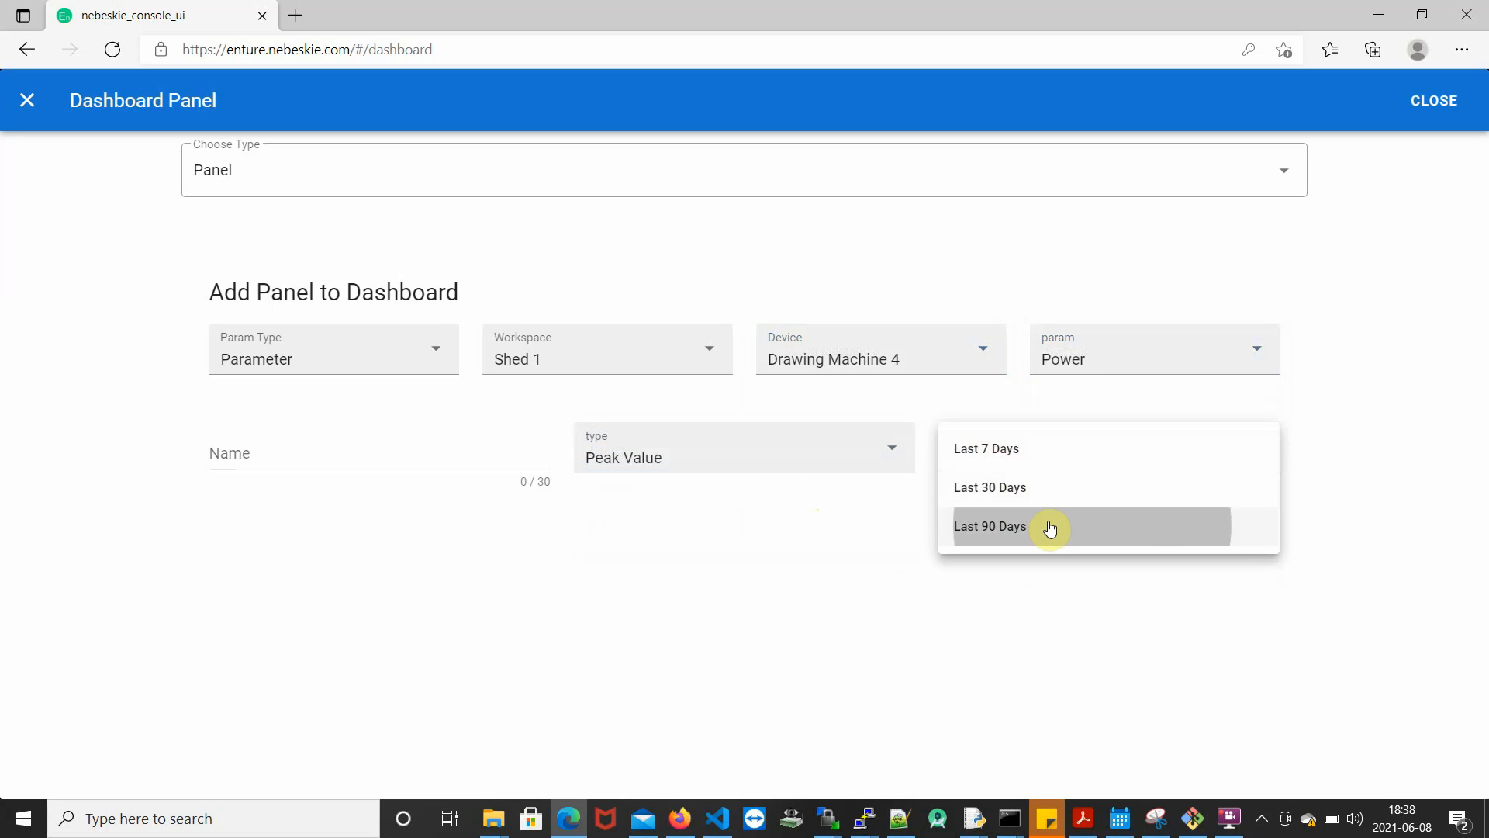
- Name the panel "Drawing machine 4 Peak Power" and submit it to the dashboard
click(418, 443)
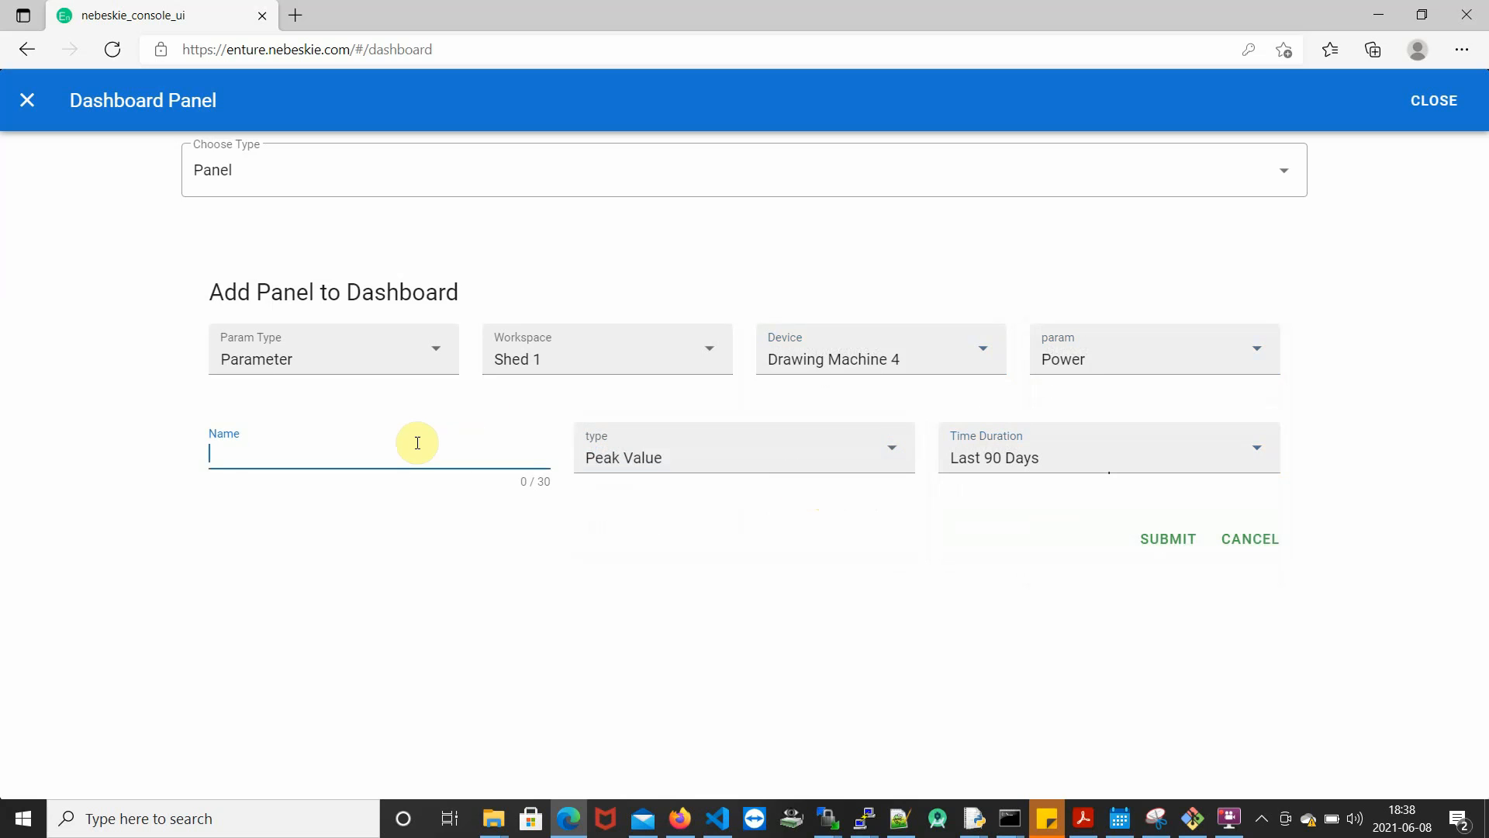
text(Drawingm machine 4 Peak Power)
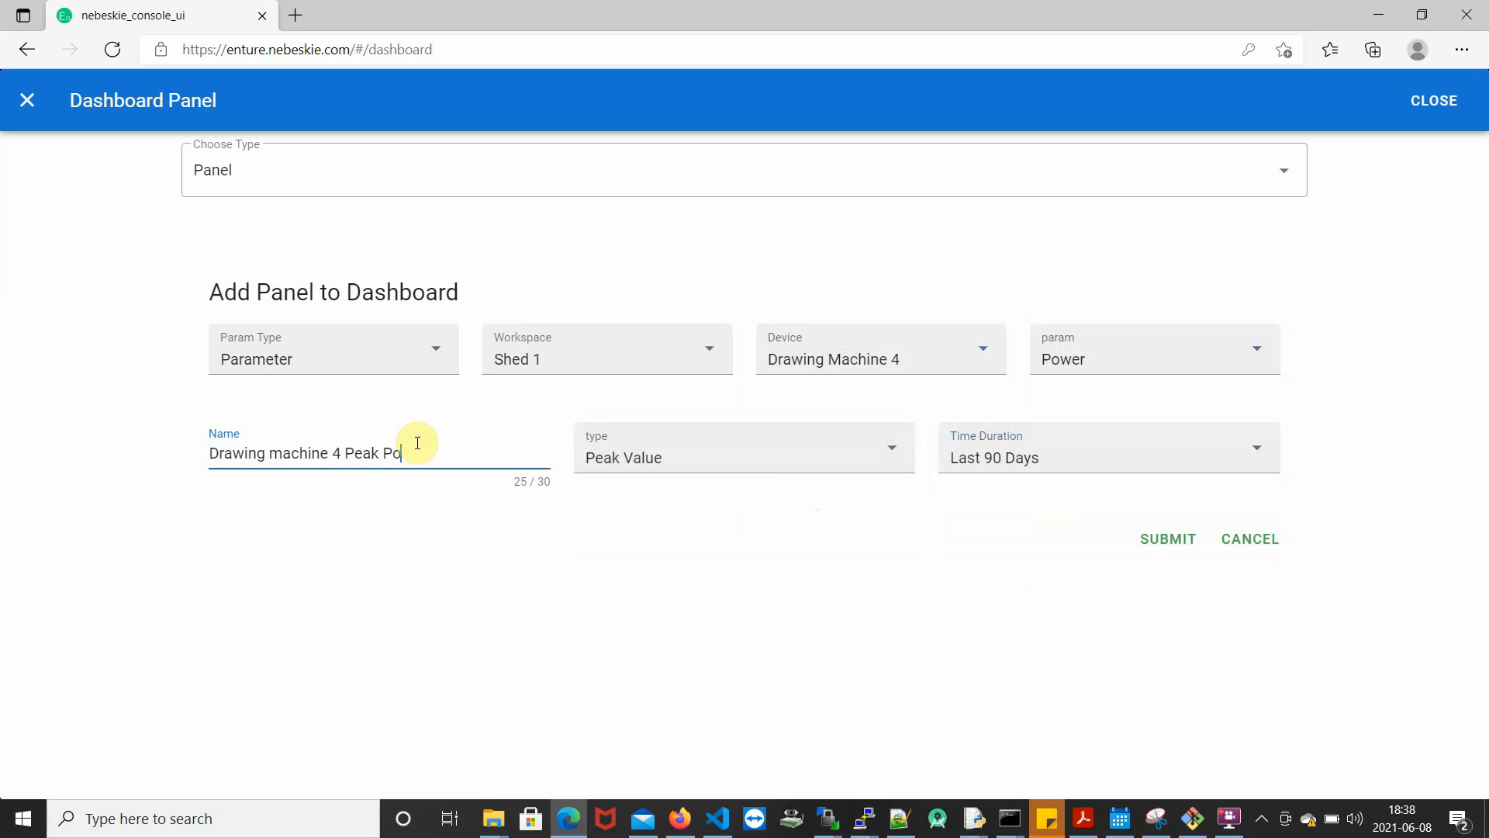
click(1188, 550)
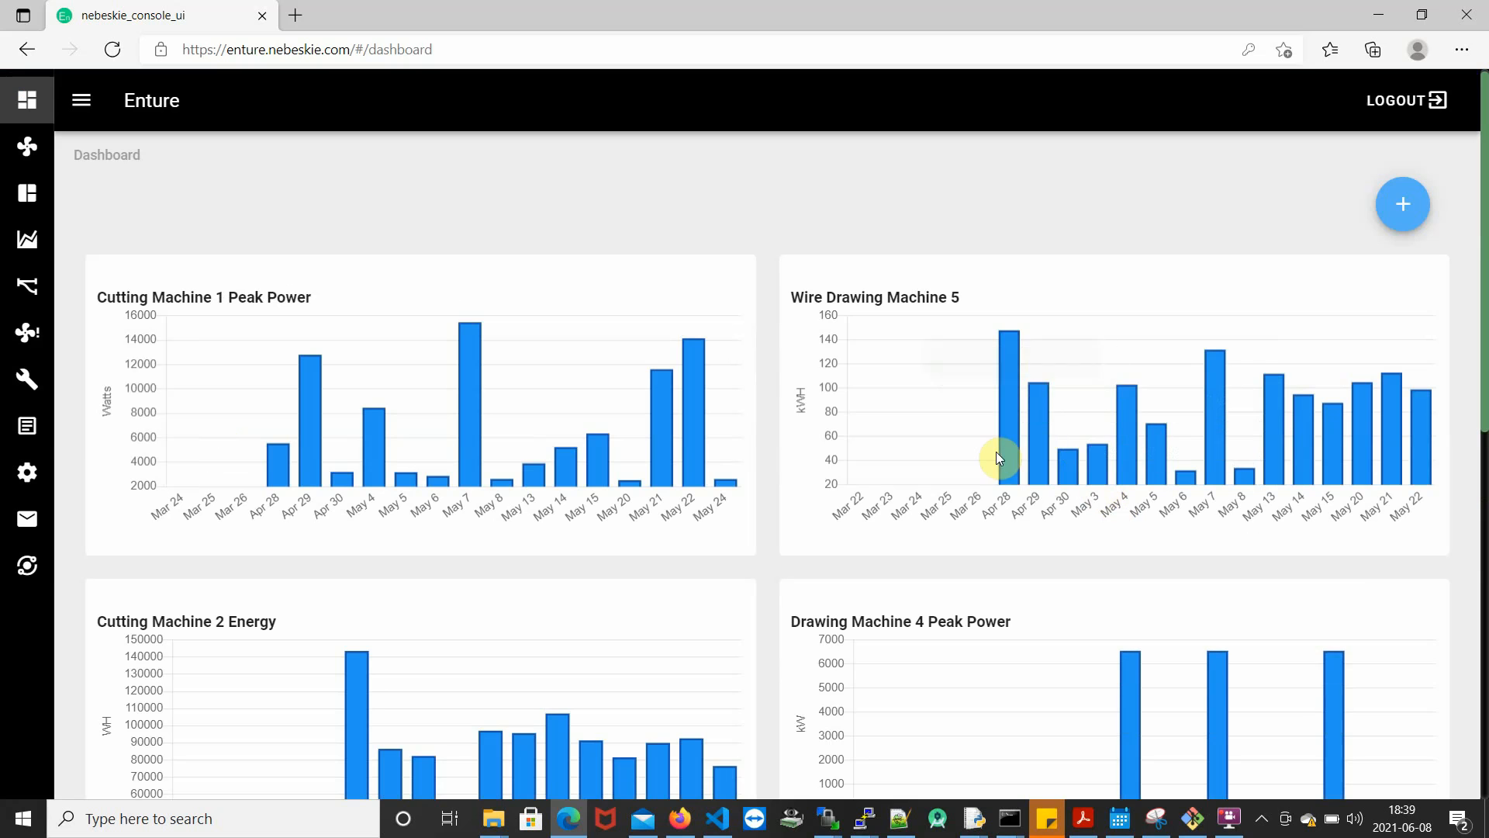
- Look over the new Drawing Machine 4 Peak Power panel on the dashboard and delete it
scroll(1396, 372, down, 2)
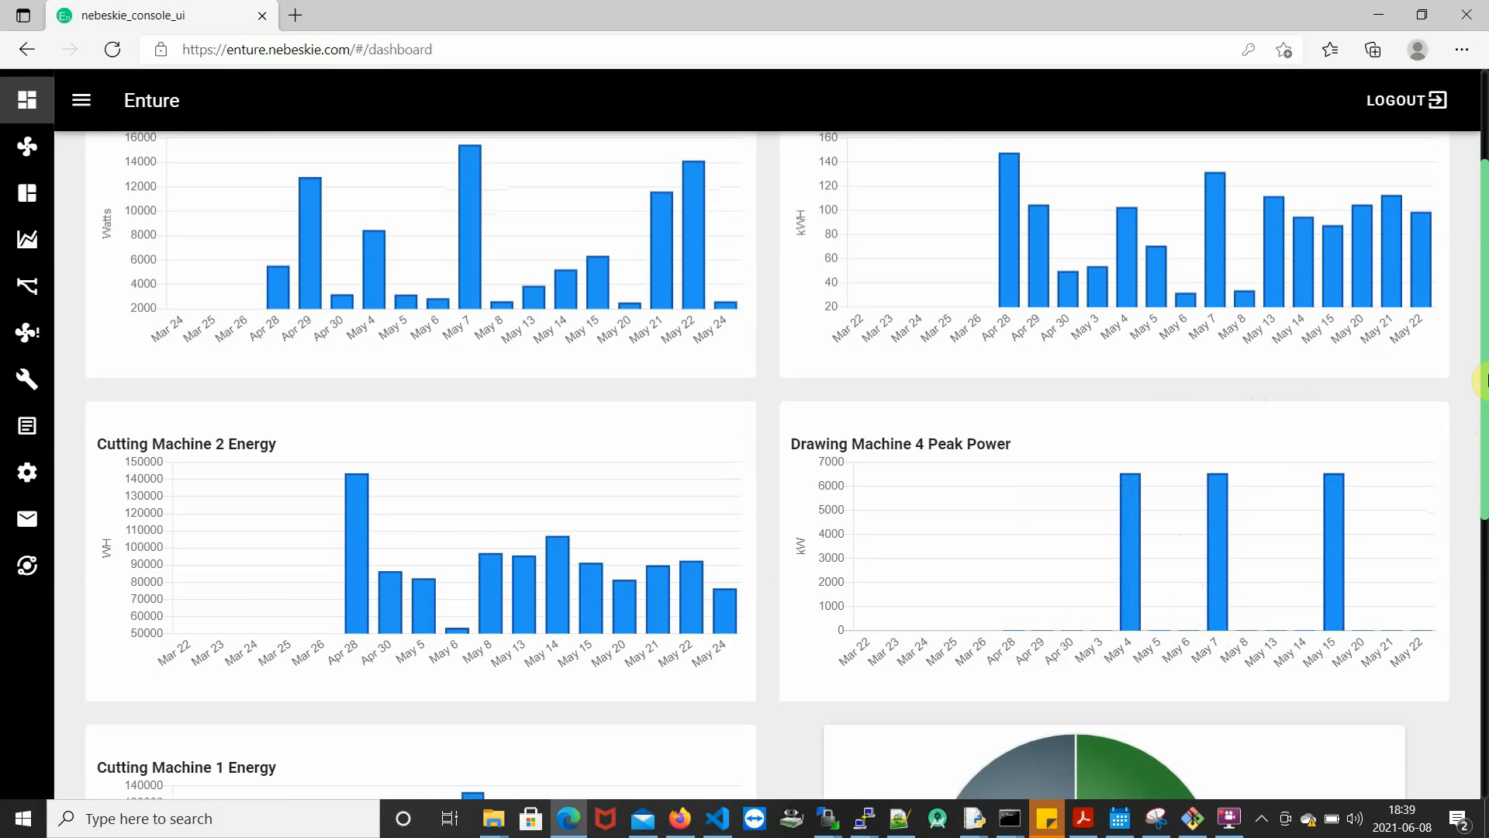
scroll(1485, 380, up, 3)
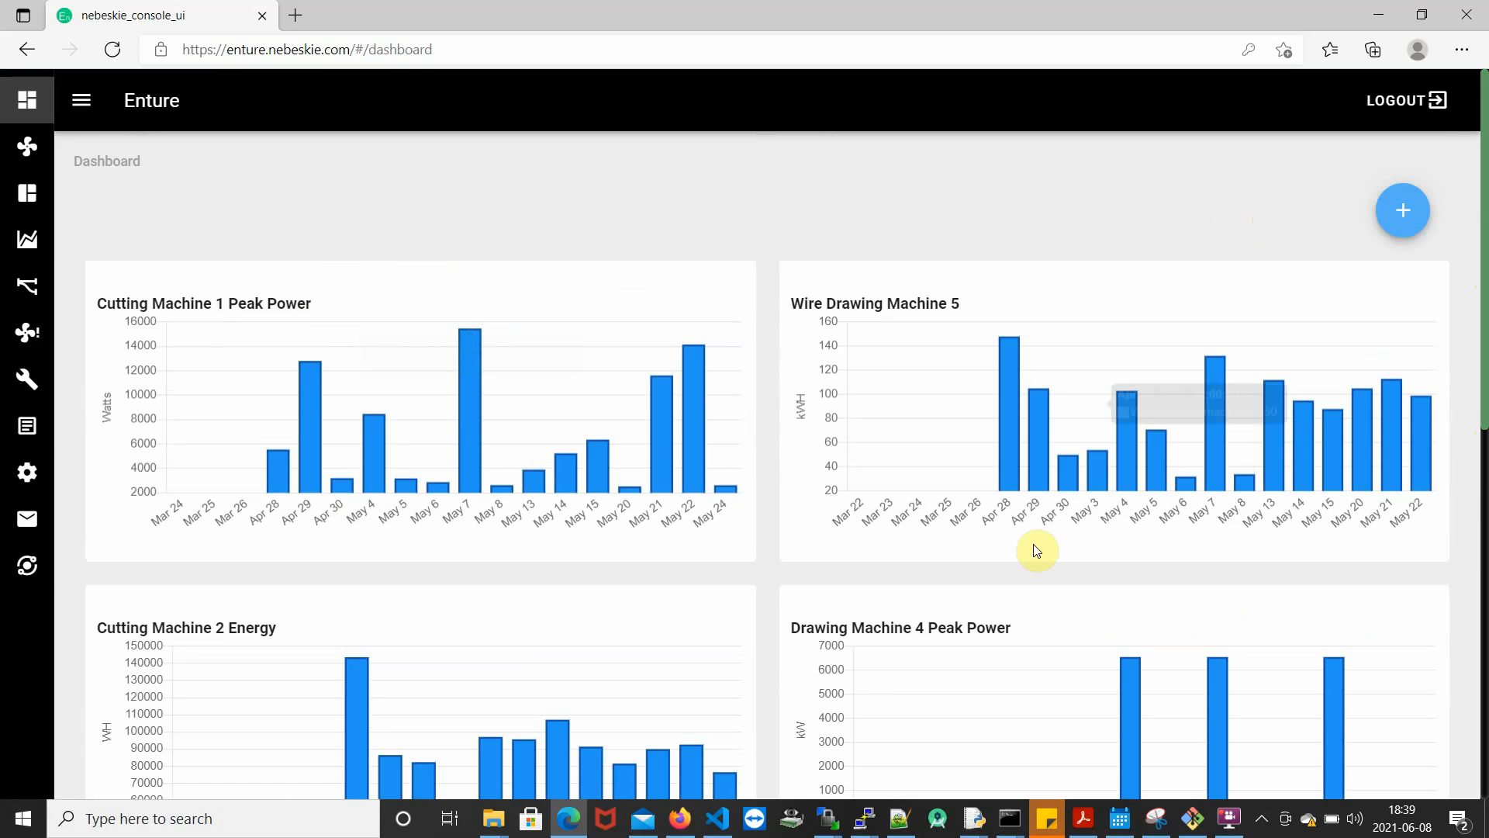
scroll(1037, 551, down, 2)
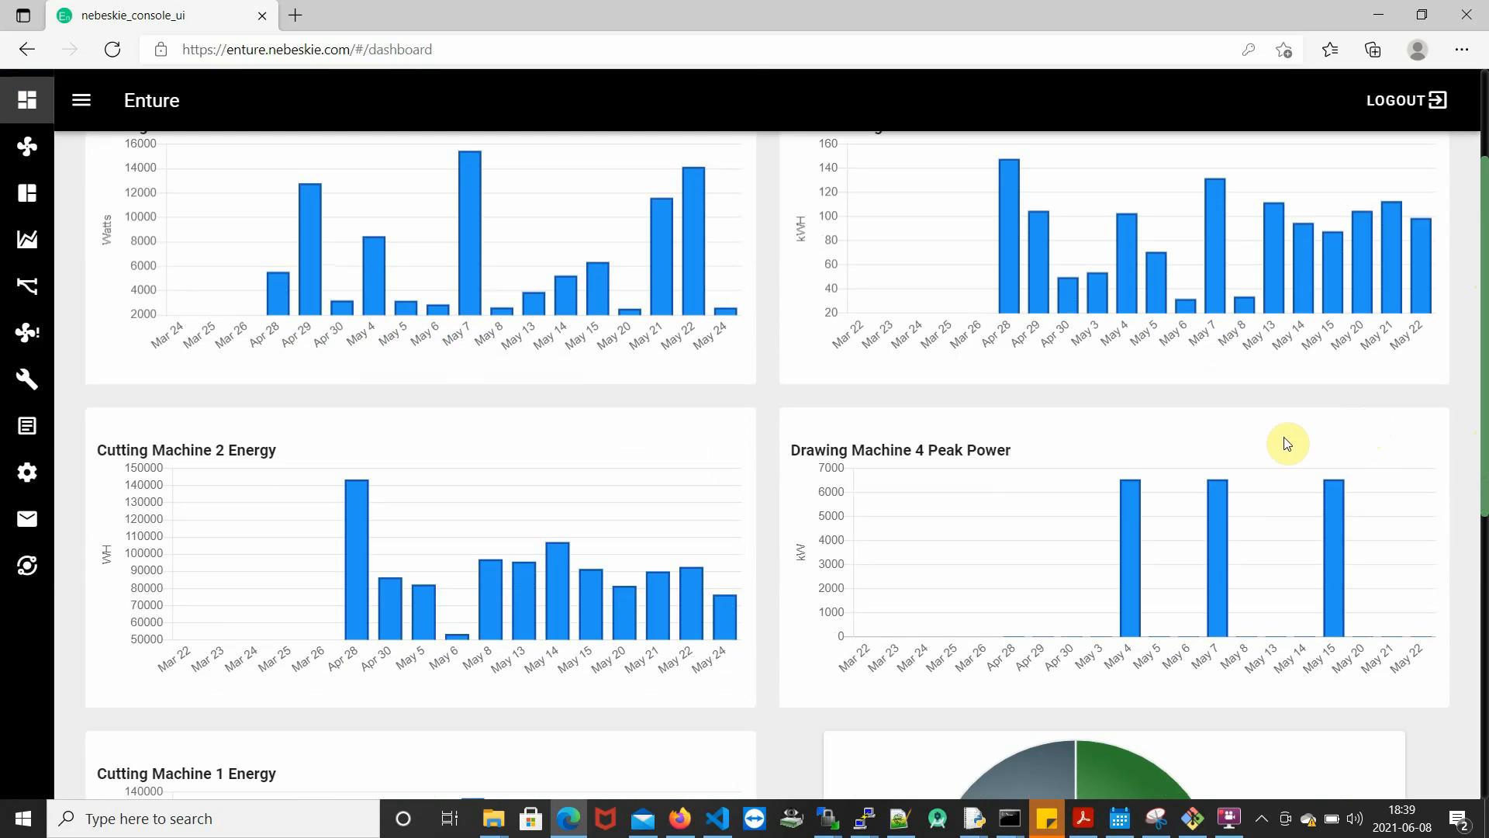
right_click(1256, 441)
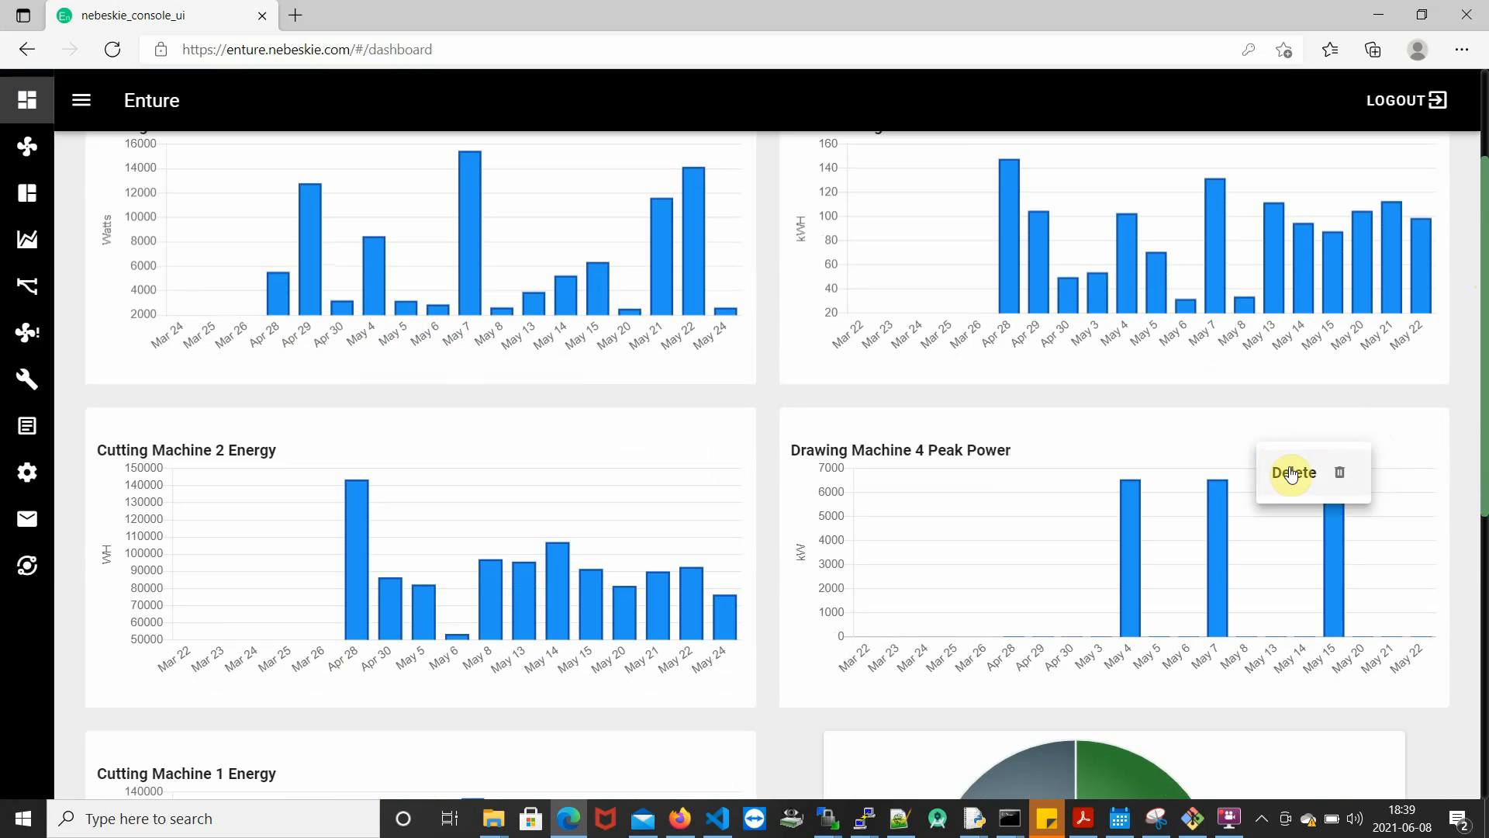
click(1286, 470)
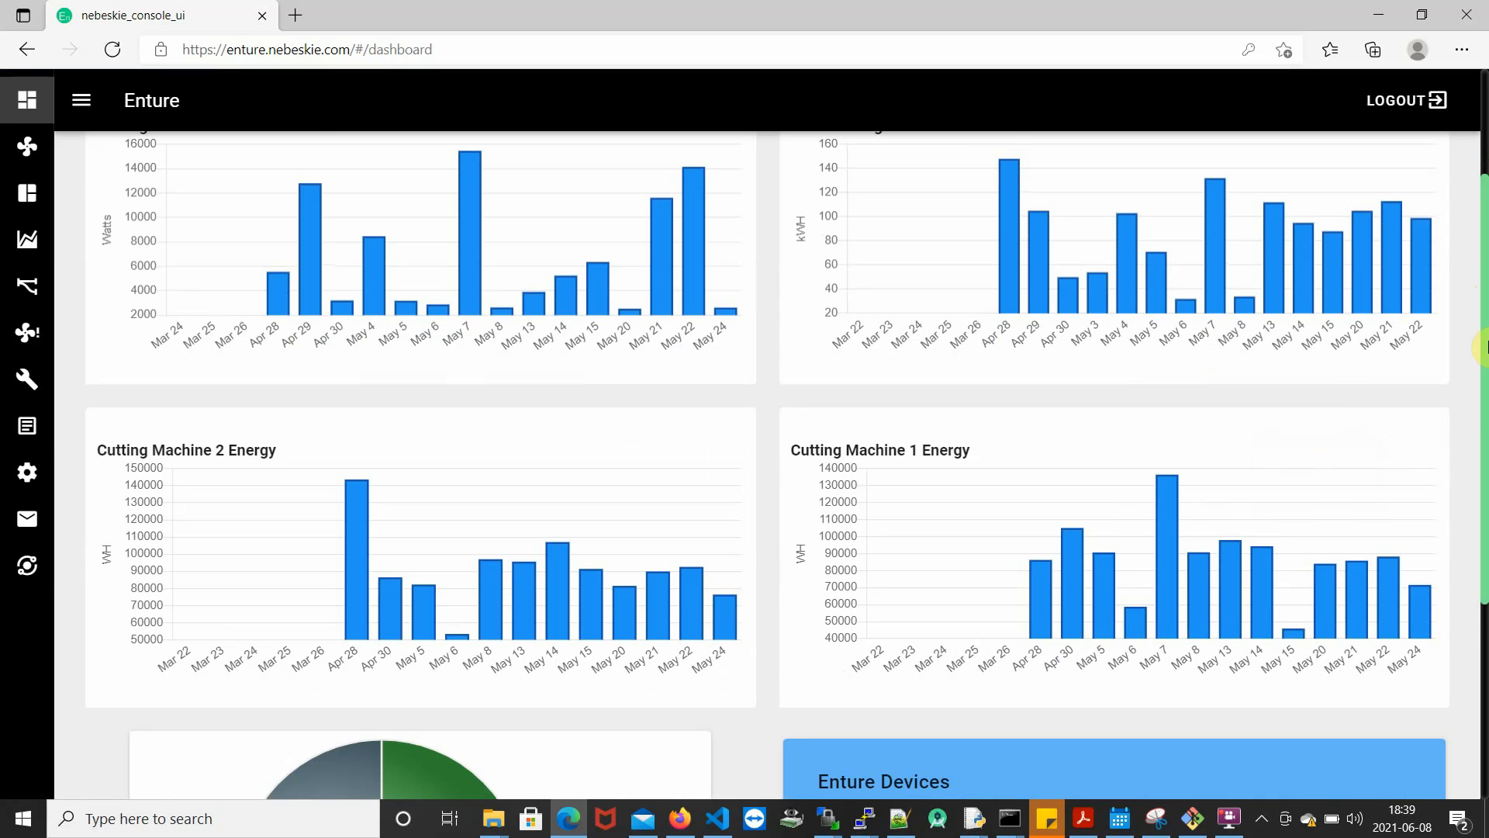
drag(1485, 351, 1486, 223)
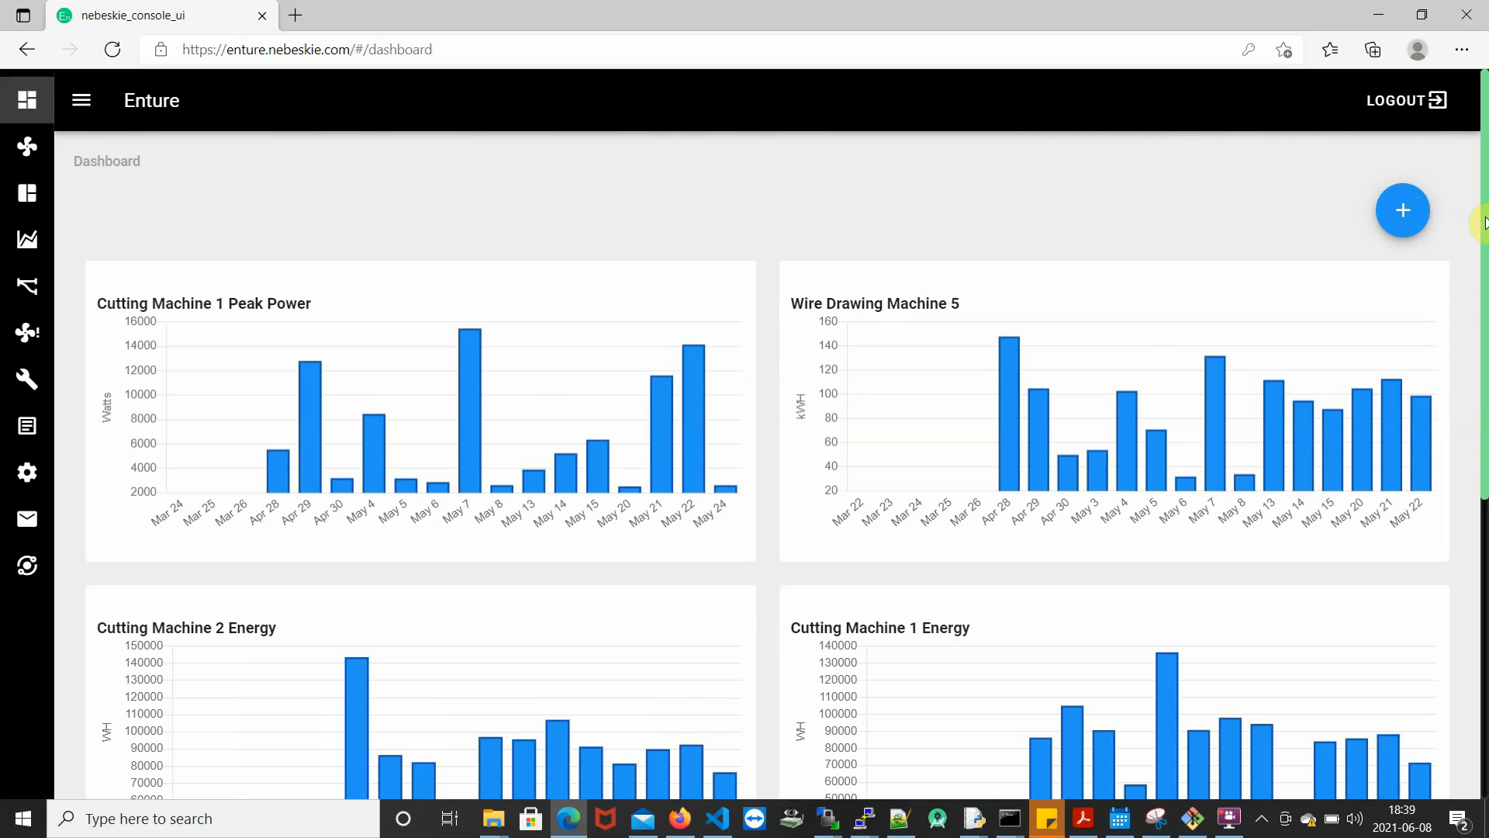
click(1401, 208)
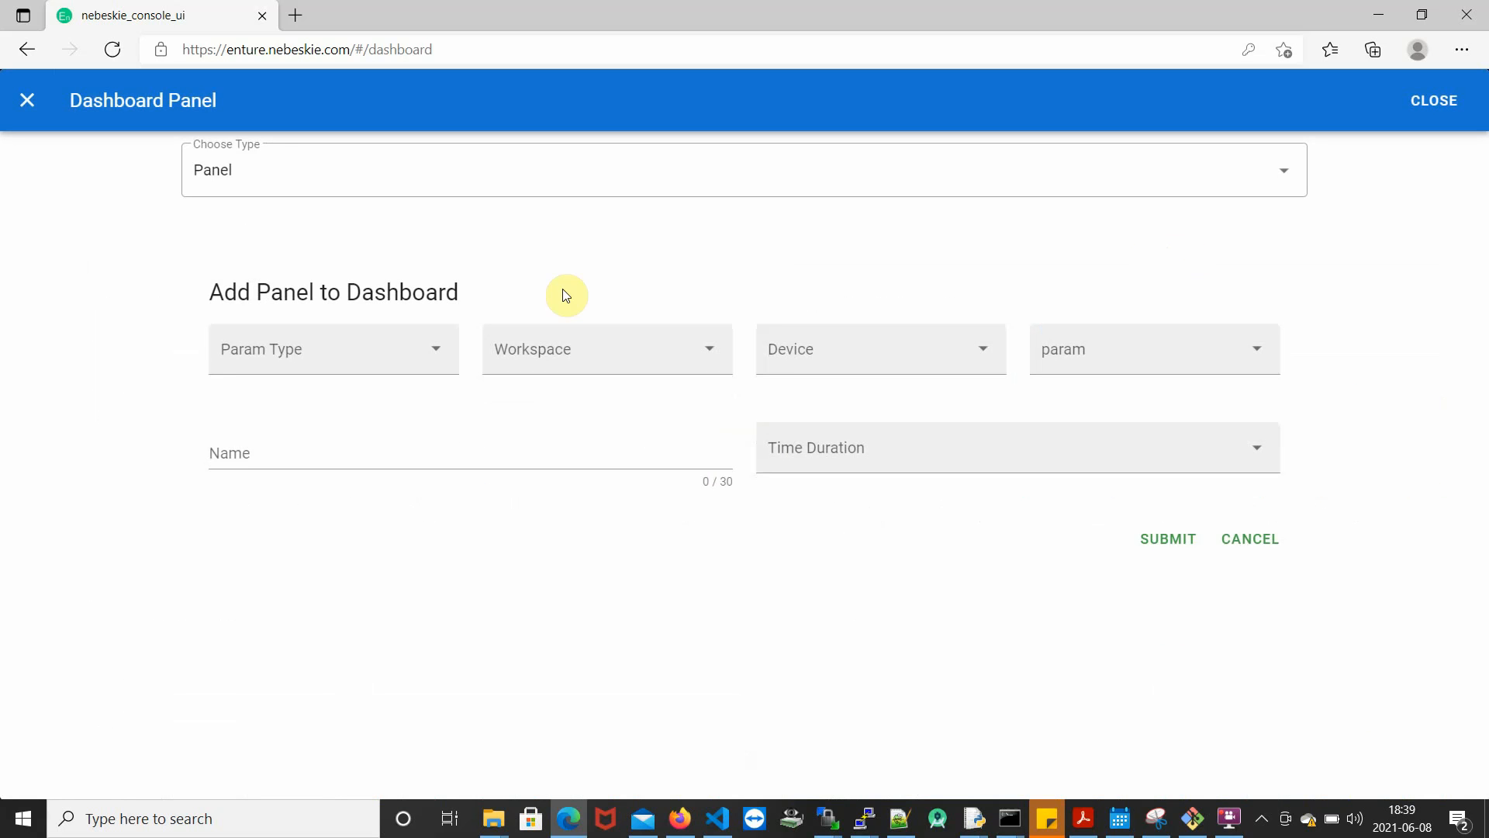
click(396, 369)
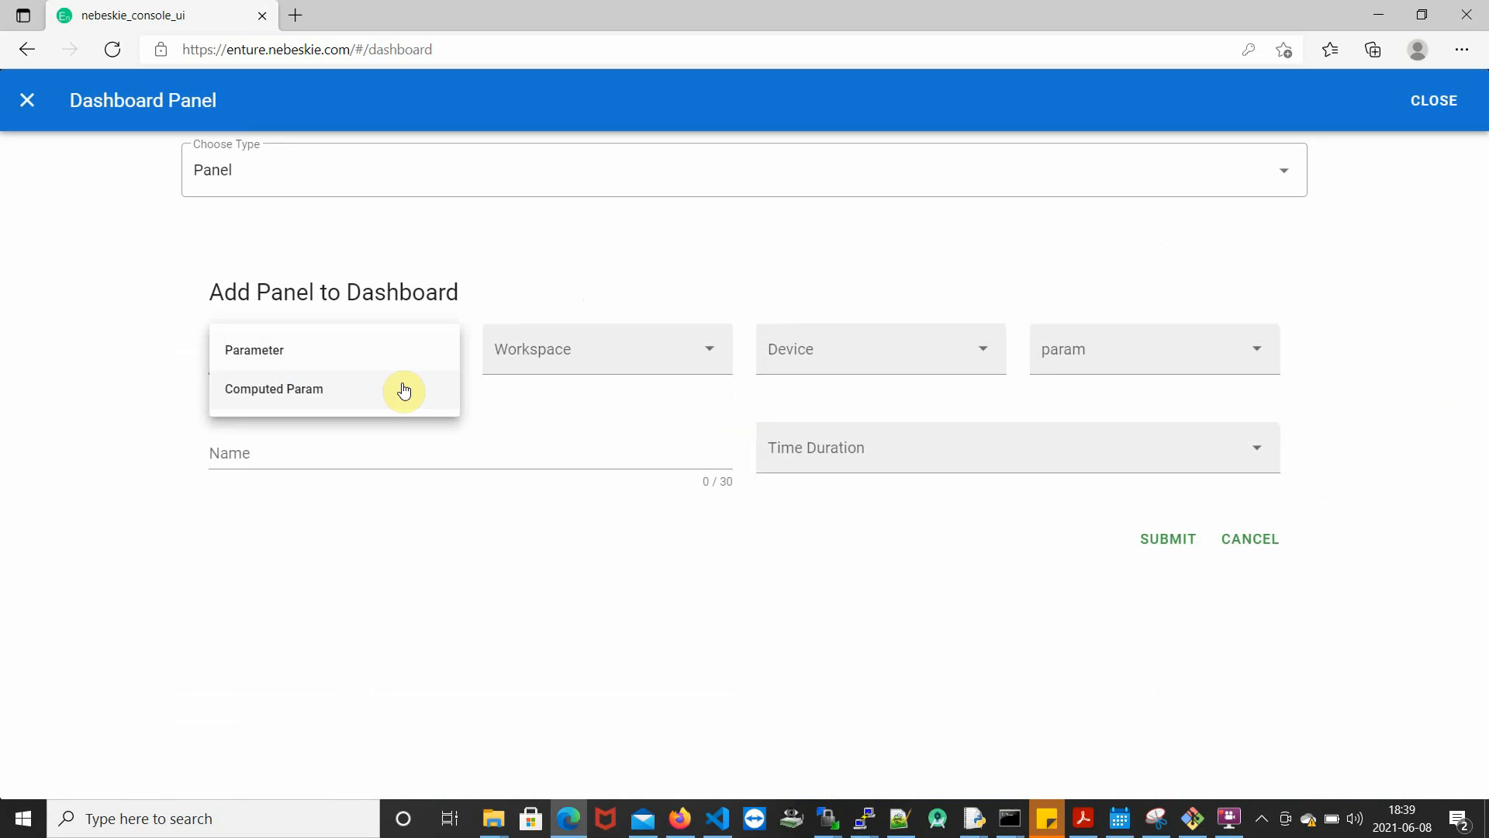
click(403, 390)
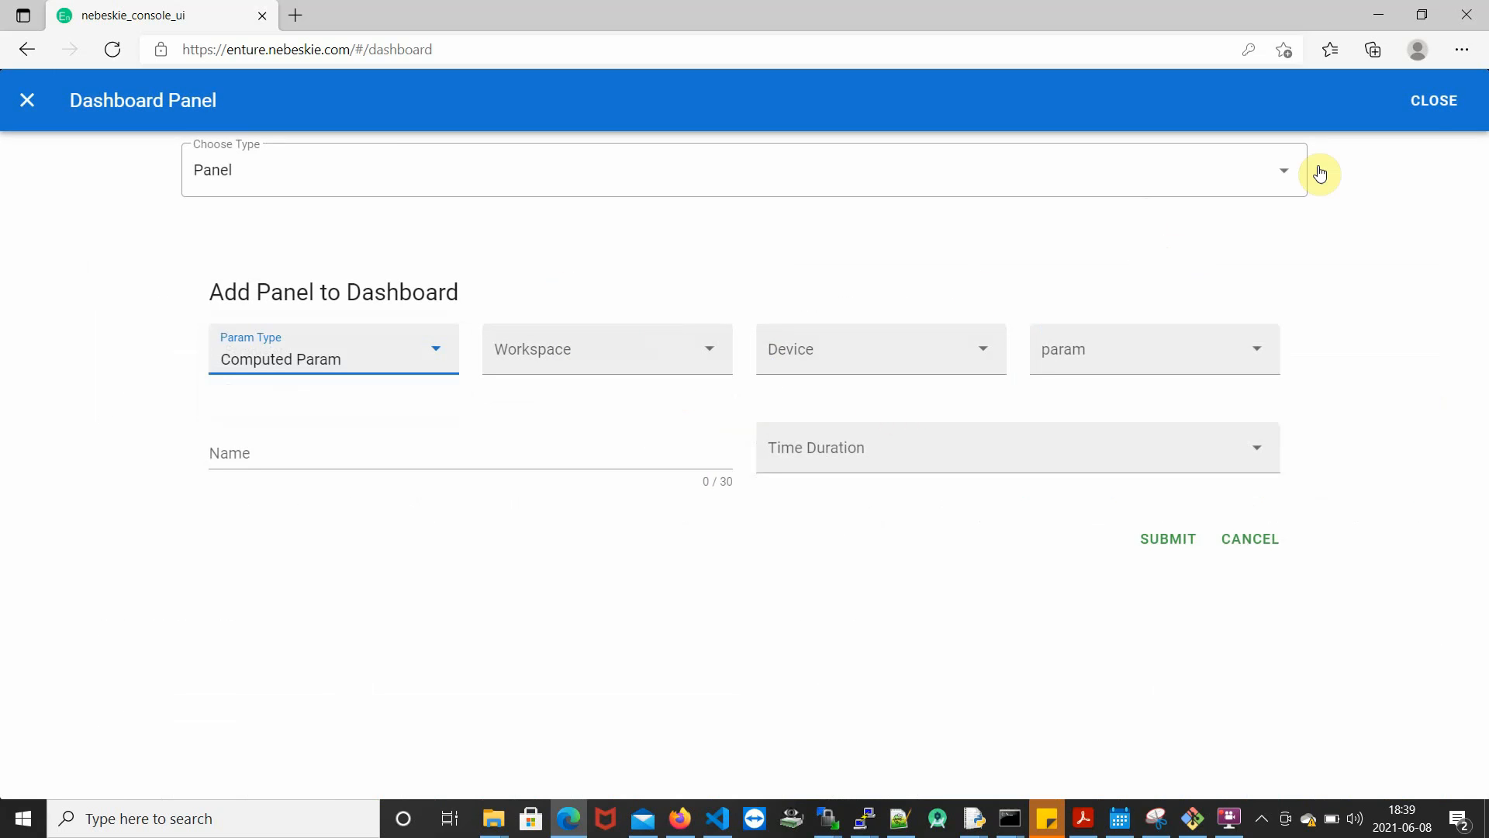
click(1433, 100)
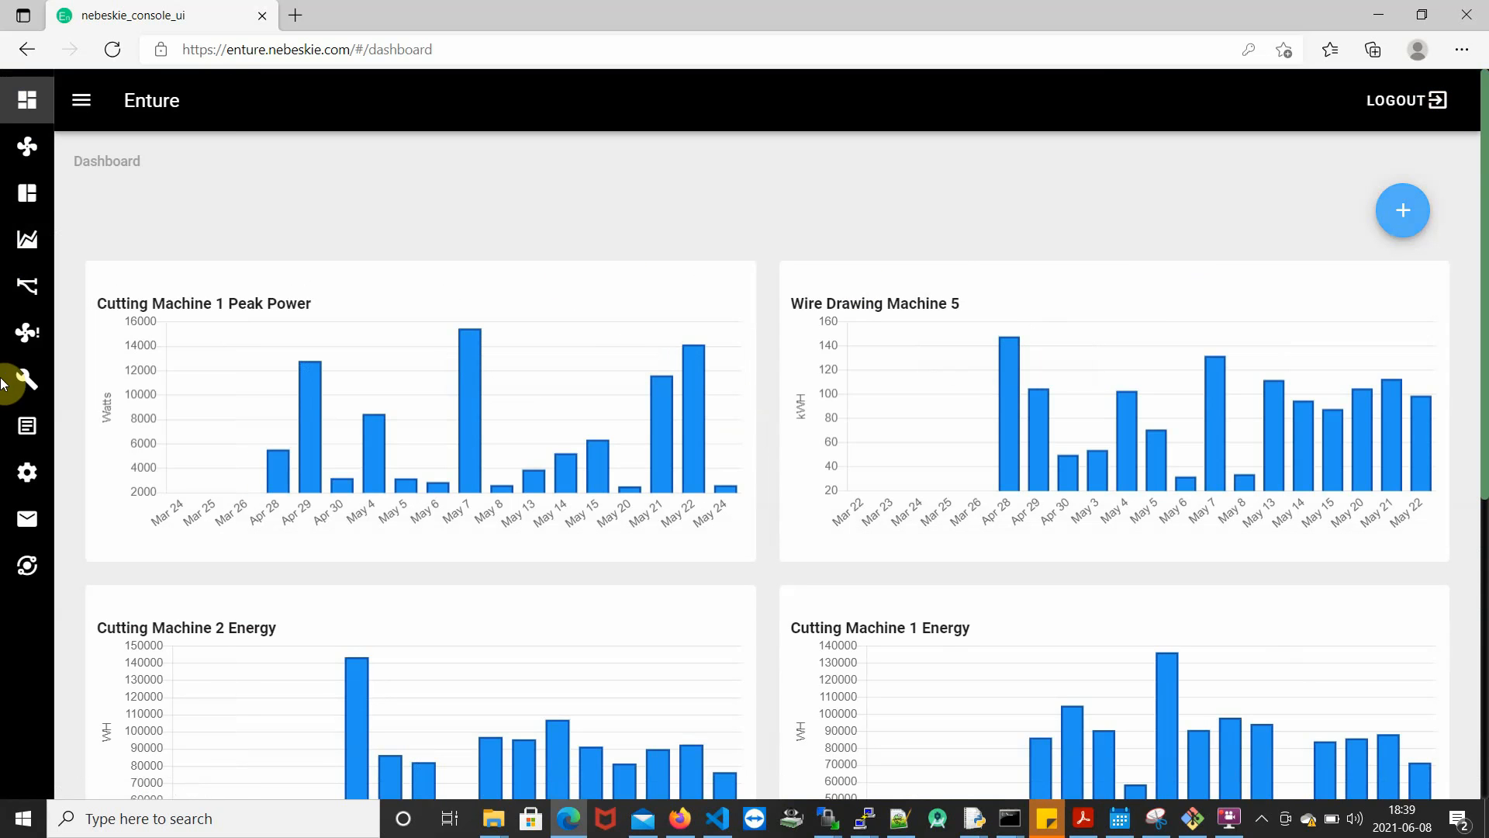
- From the settings page, switch to the organization marked with a house symbol
click(110, 474)
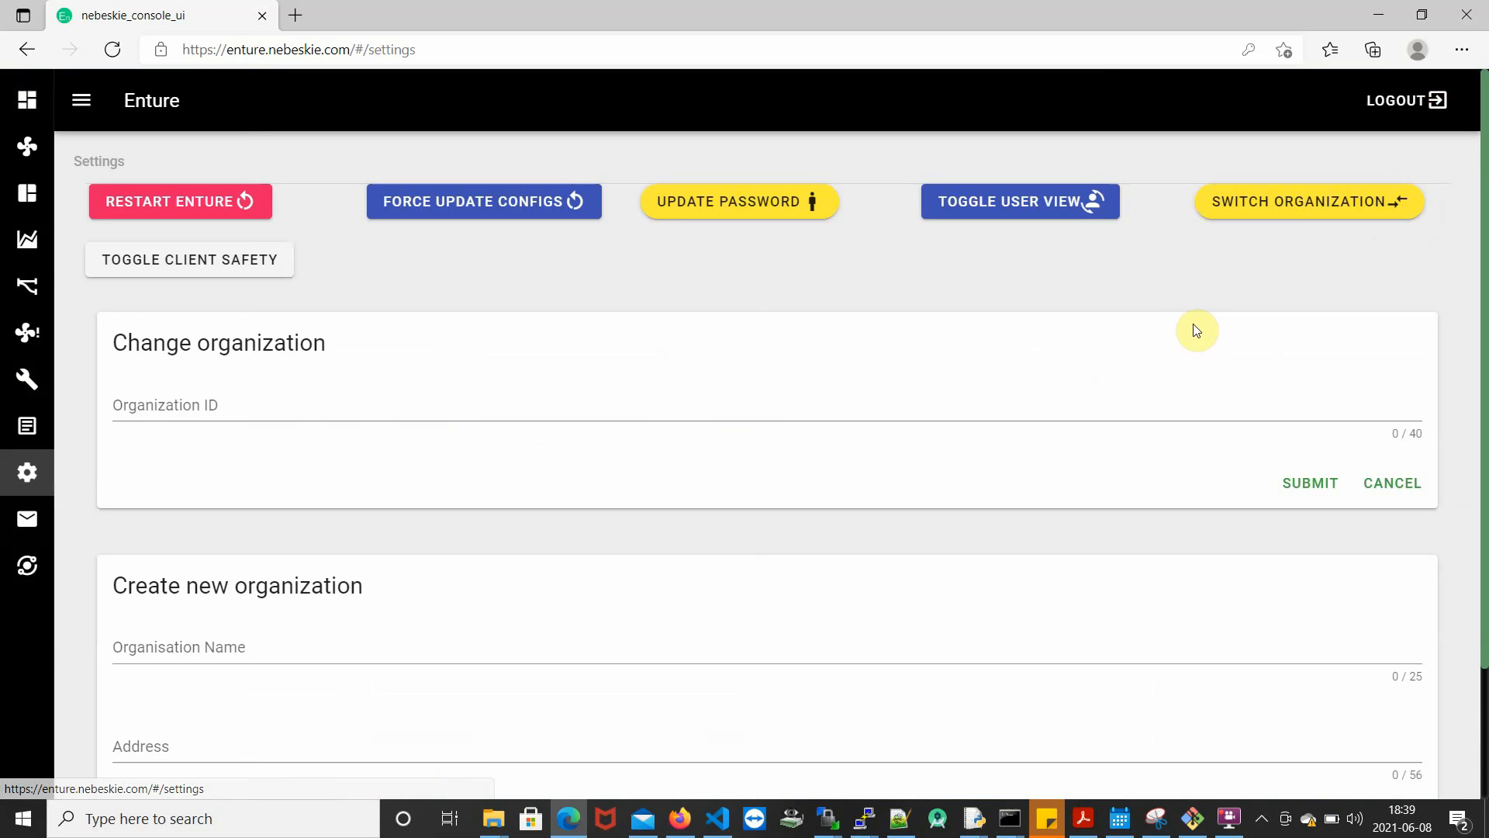
click(1351, 212)
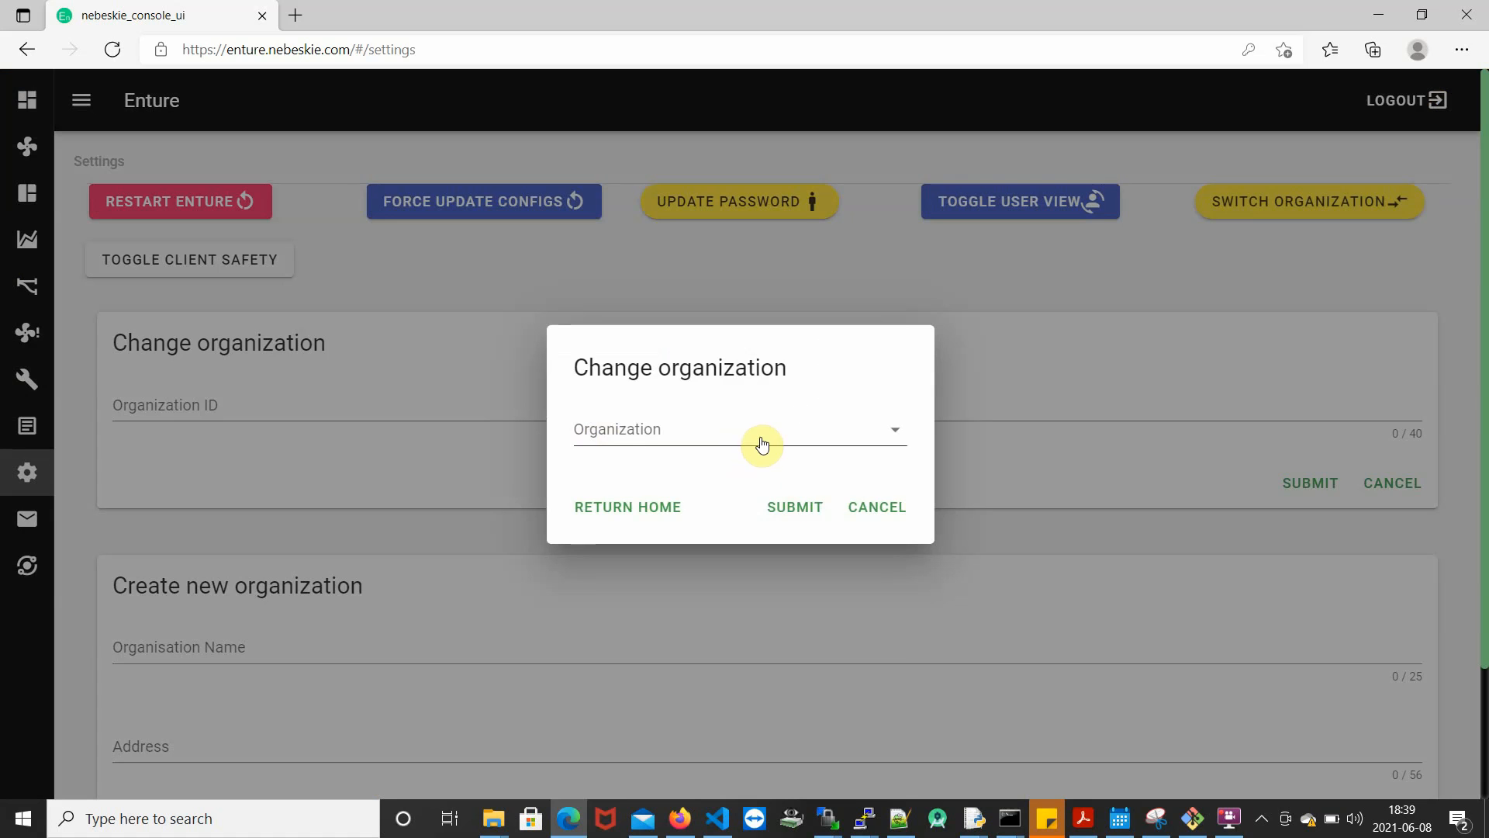
click(761, 443)
click(672, 658)
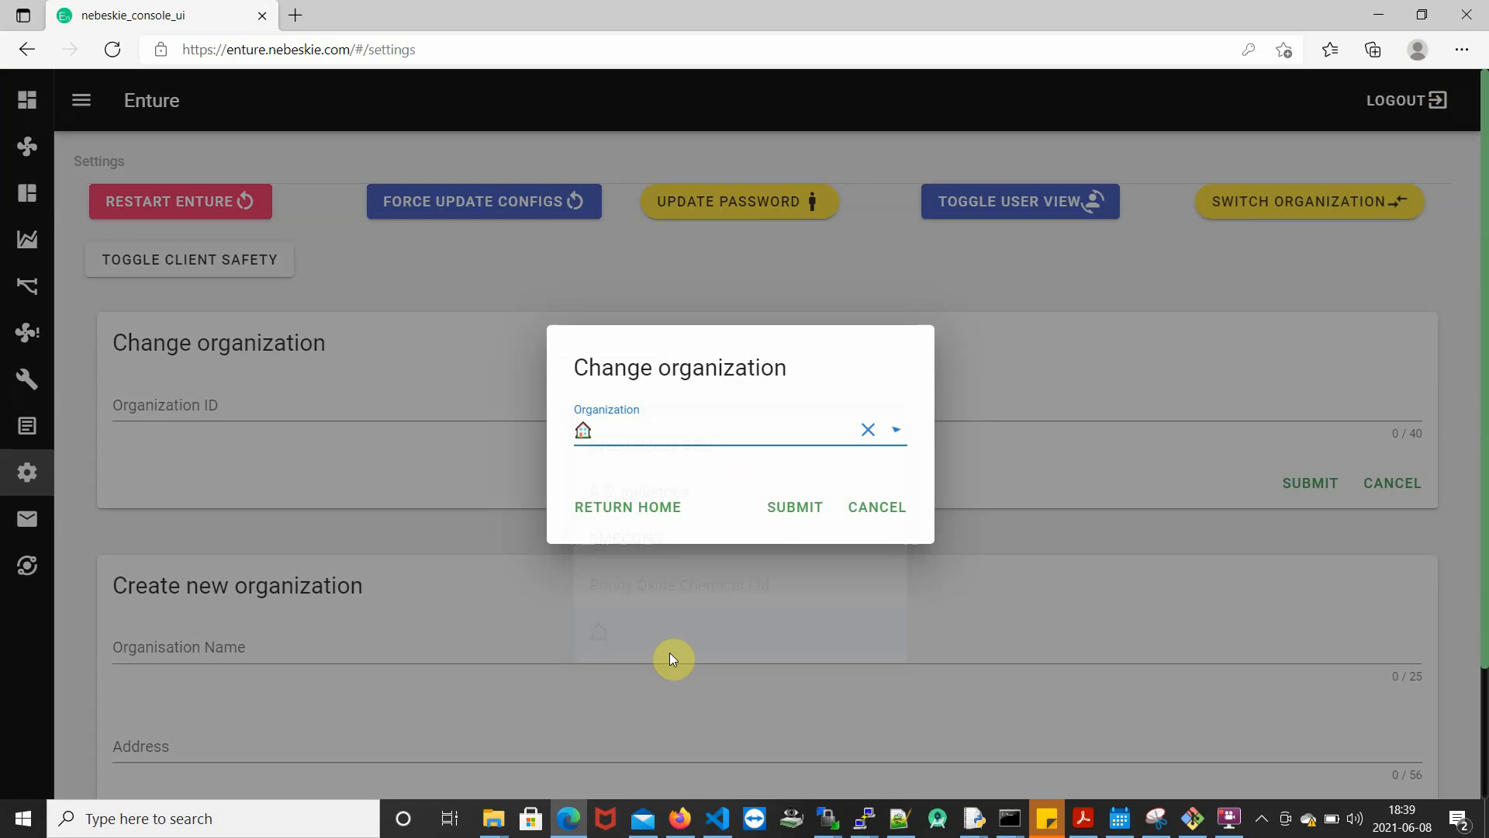
click(790, 509)
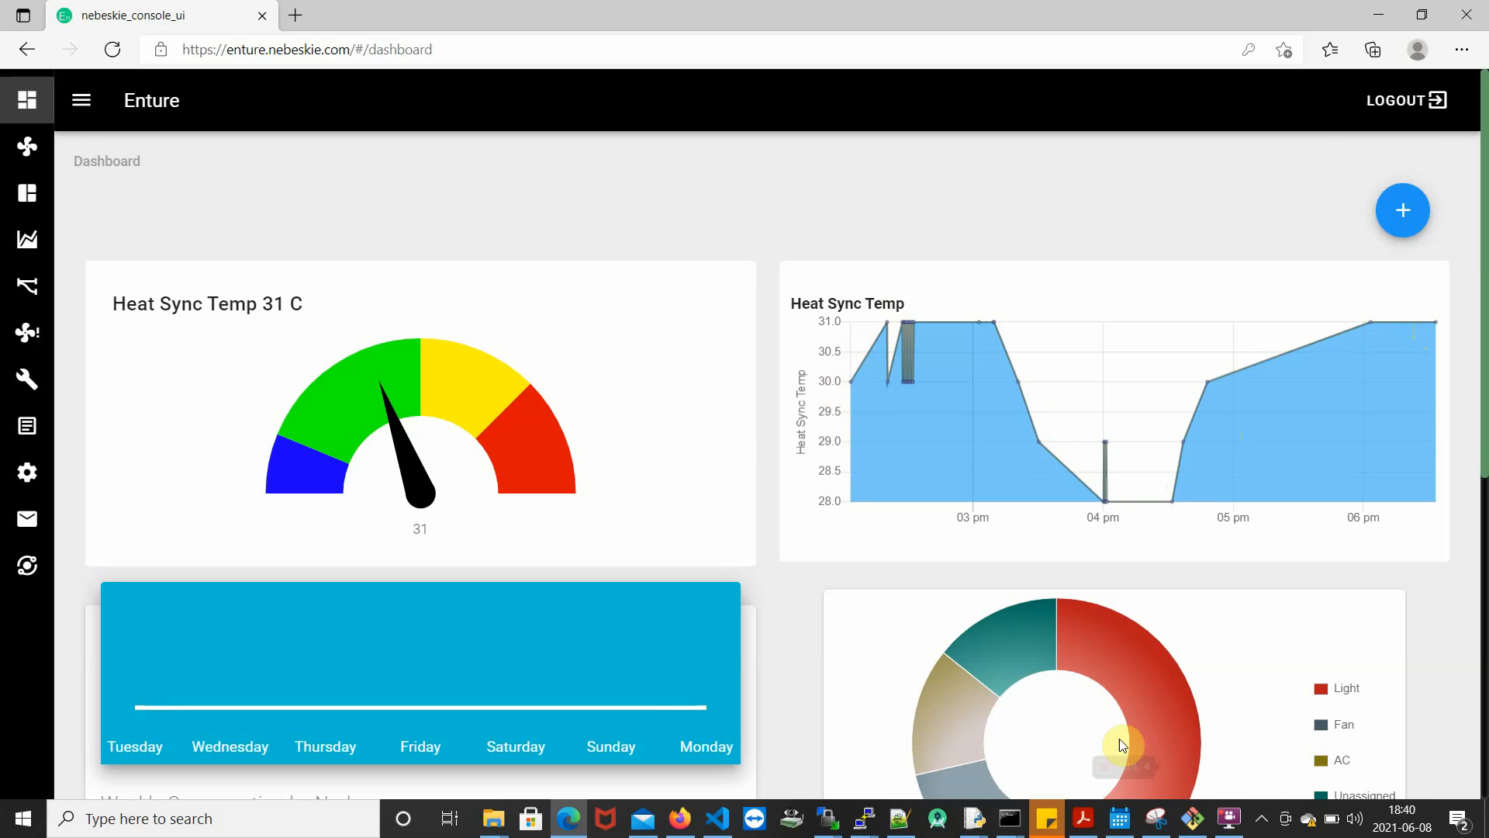
- Switch to Adobe Acrobat Reader to view the Dashboard Panels slide in Enture Video.pdf
click(1084, 819)
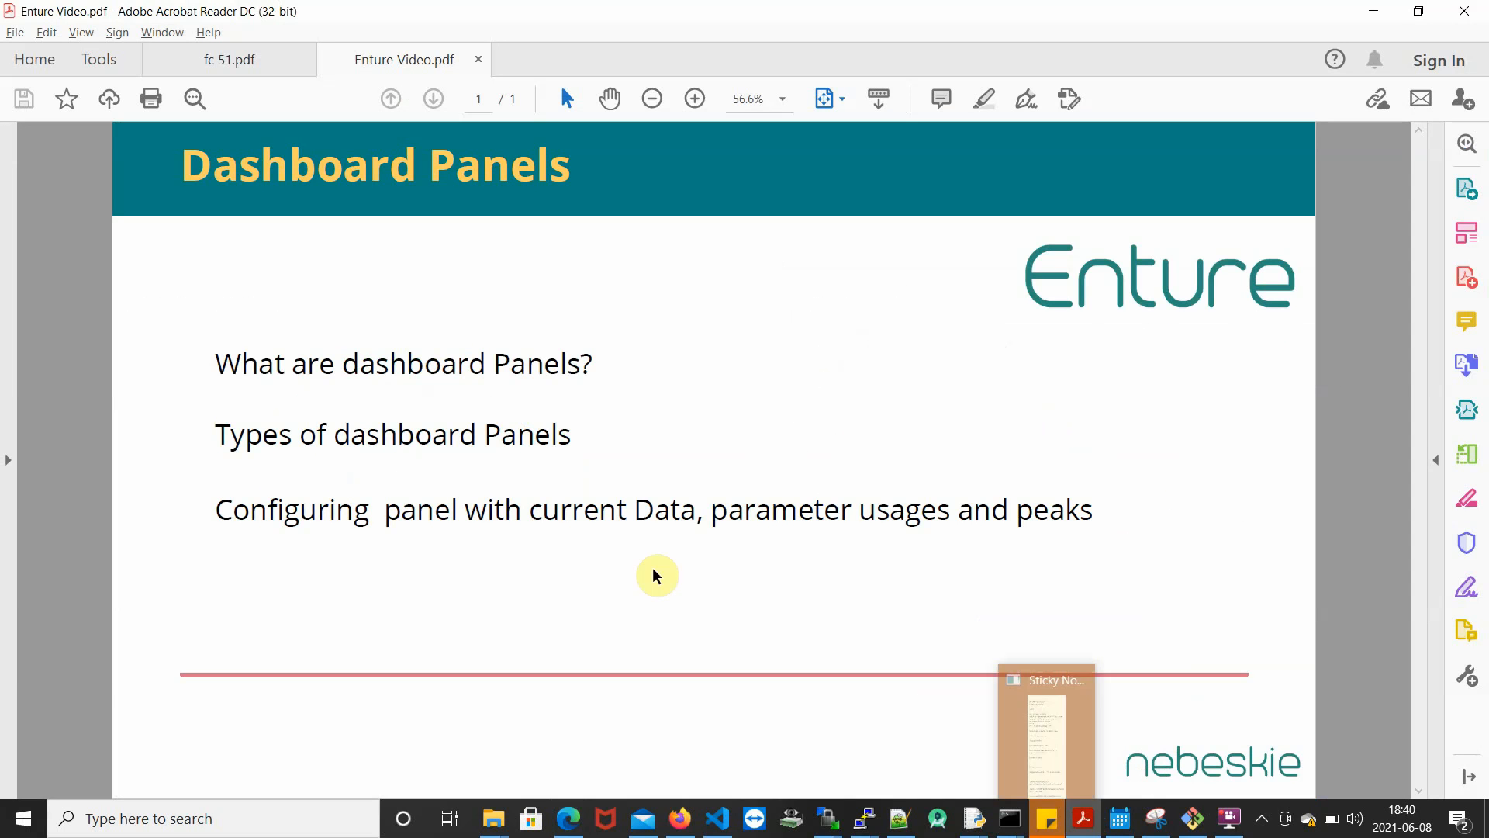